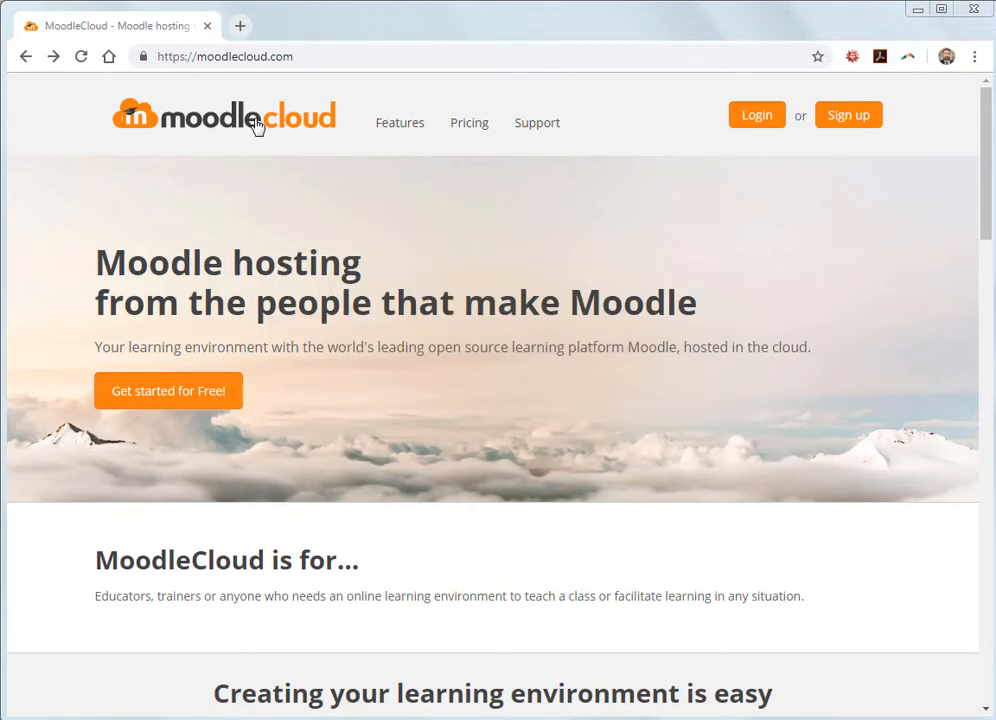
- Start a MoodleCloud signup on the Free plan and create a new account
left_click(297, 57)
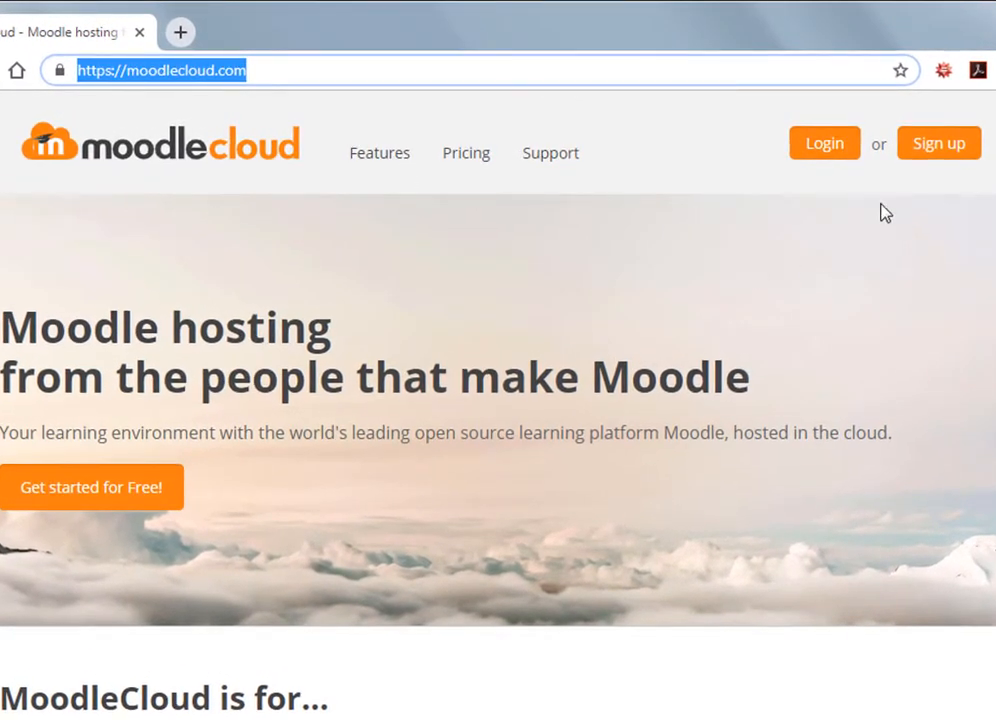
left_click(940, 150)
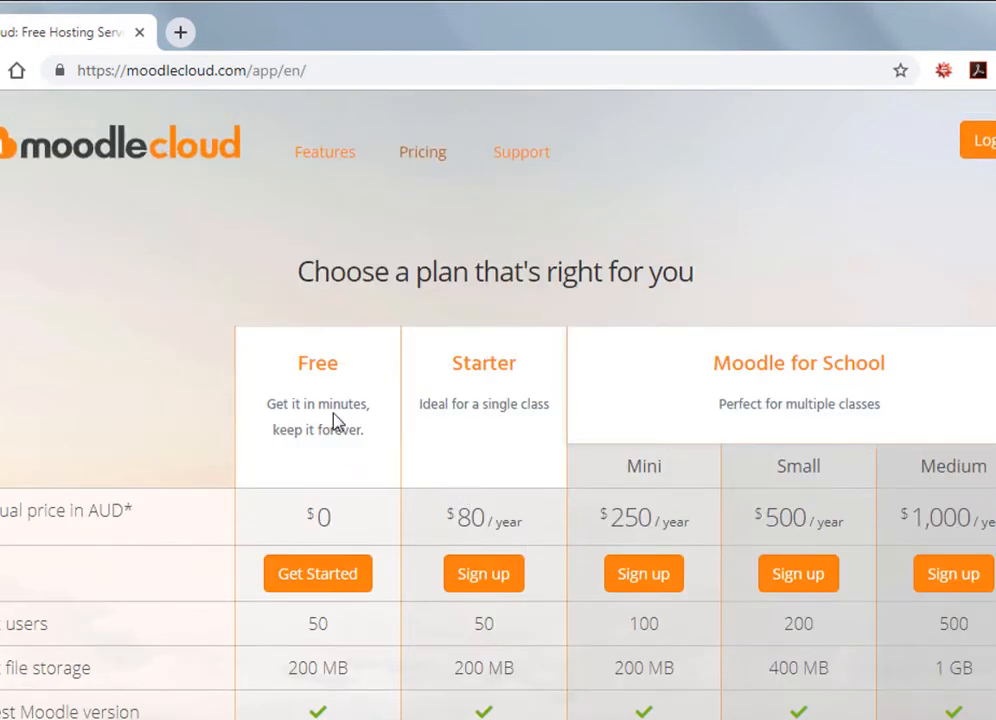
left_click(322, 585)
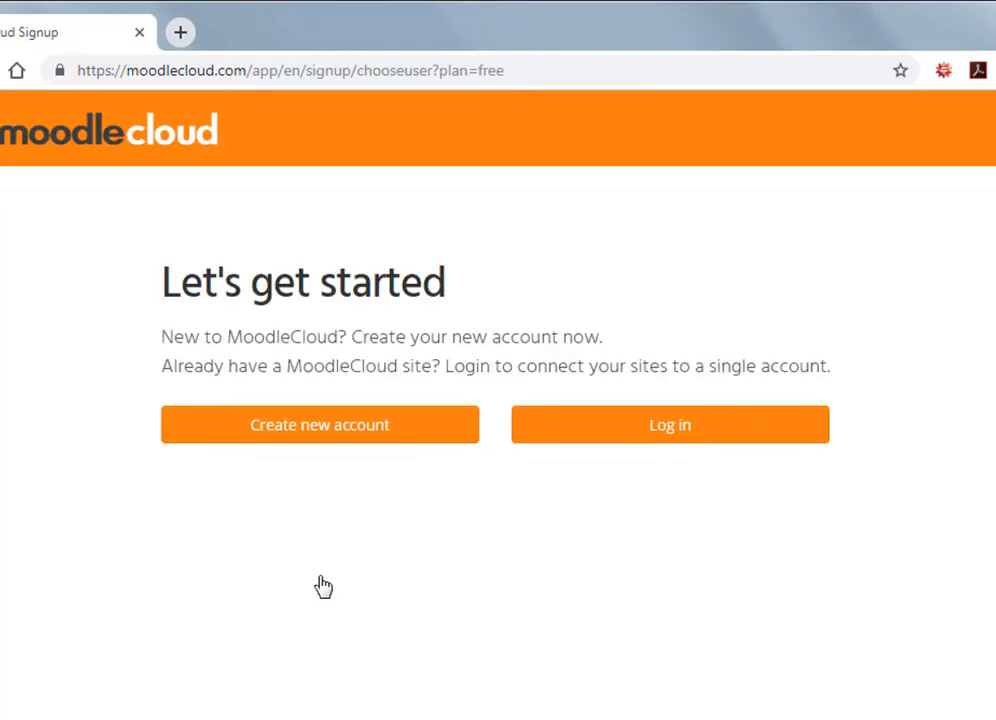
left_click(338, 438)
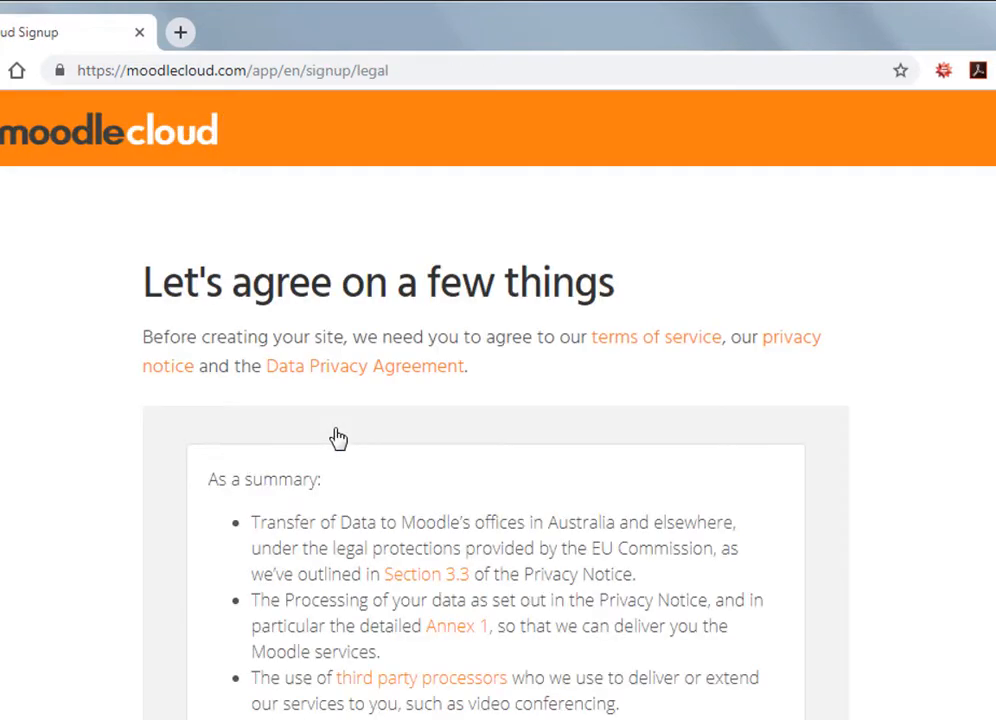
- Accept the age confirmation, Terms of Service, Privacy Notice and Data Processing Agreement
scroll(395, 651, "down", 1)
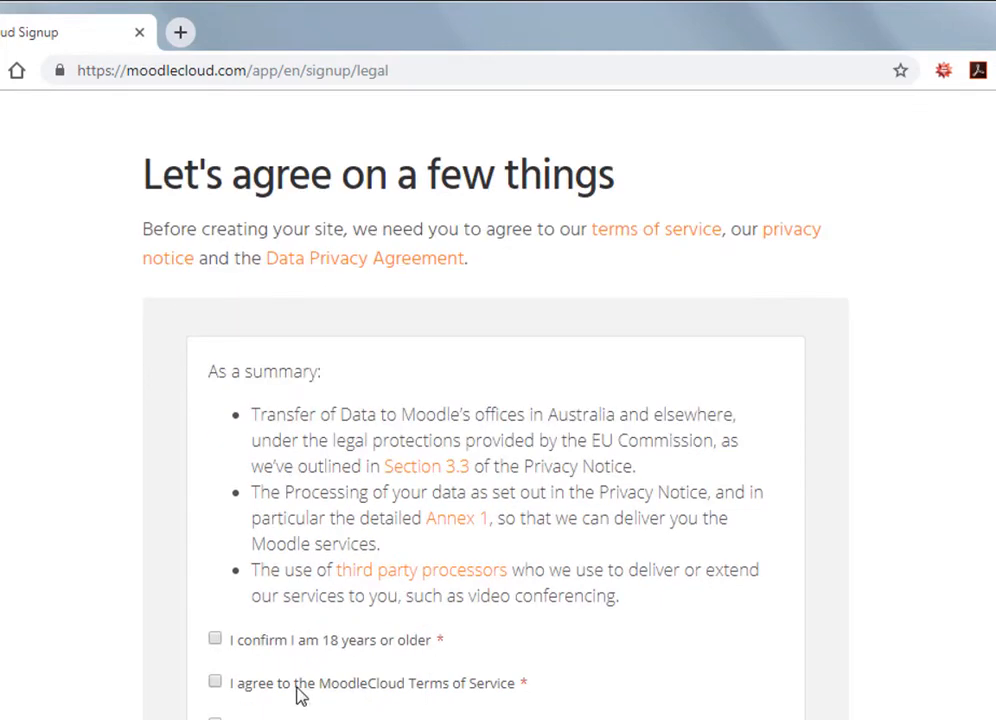
left_click(281, 642)
left_click(268, 692)
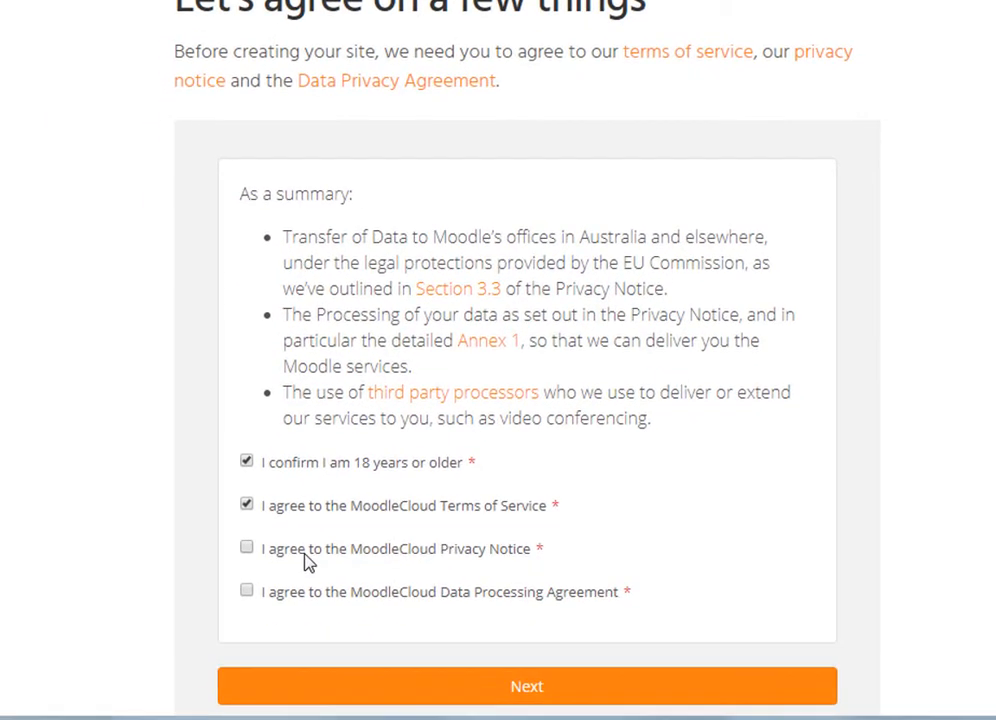
left_click(300, 592)
left_click(351, 690)
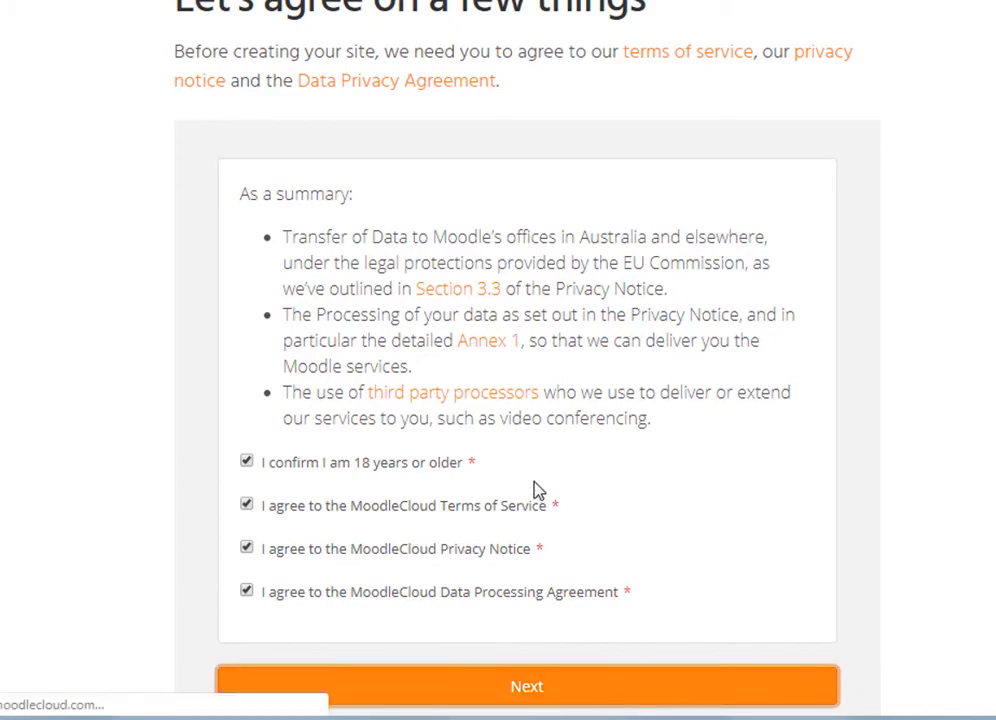
scroll(542, 362, "down", 2)
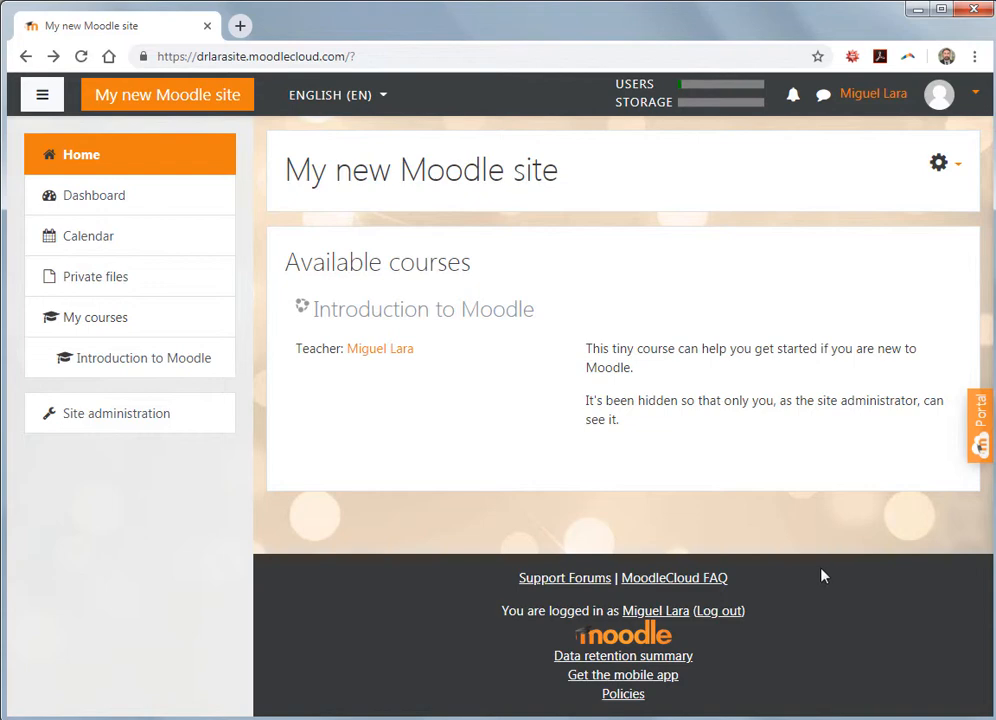
- Open the Add a new course form from Site administration's Courses settings
left_click(130, 420)
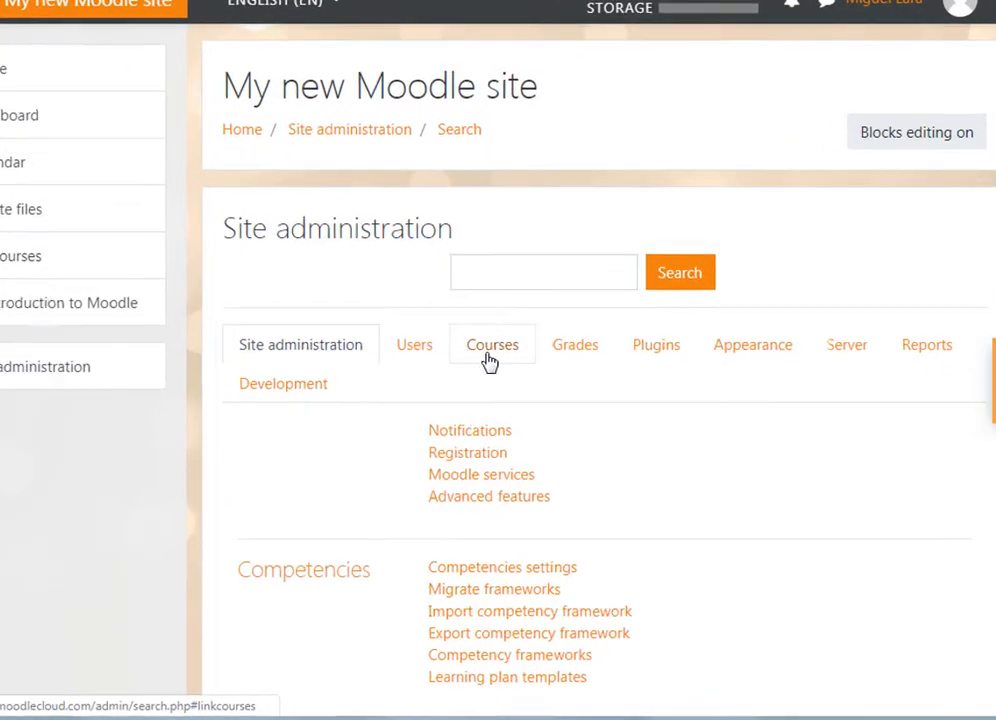
left_click(491, 354)
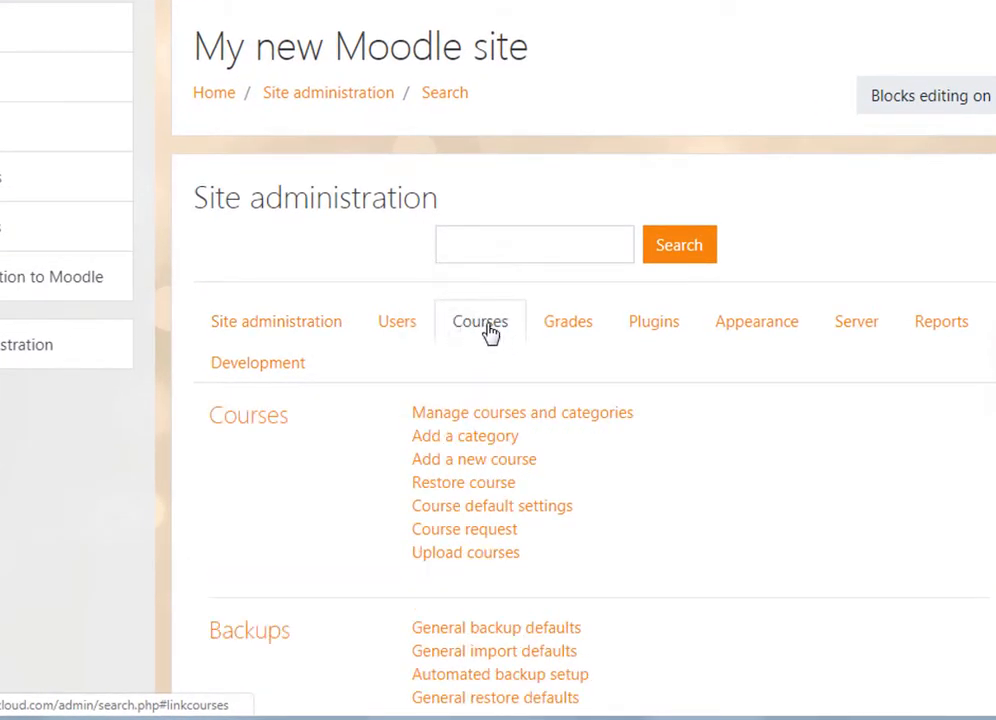
left_click(474, 469)
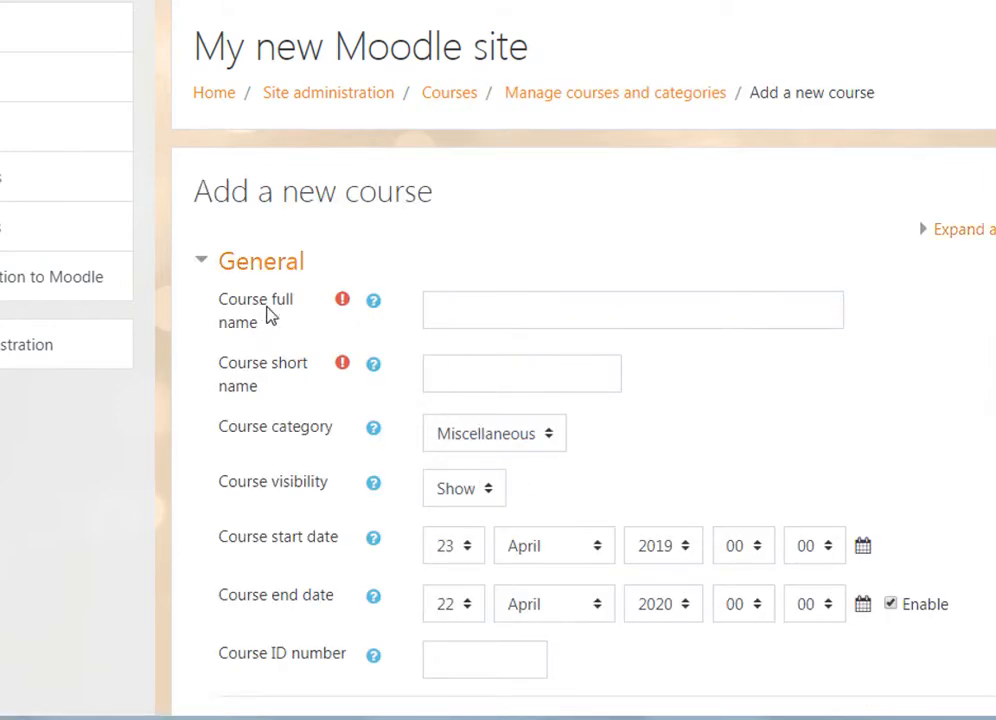
- Save a course with full name 'Math 101' and short name 'math 101', and display it
left_click(448, 309)
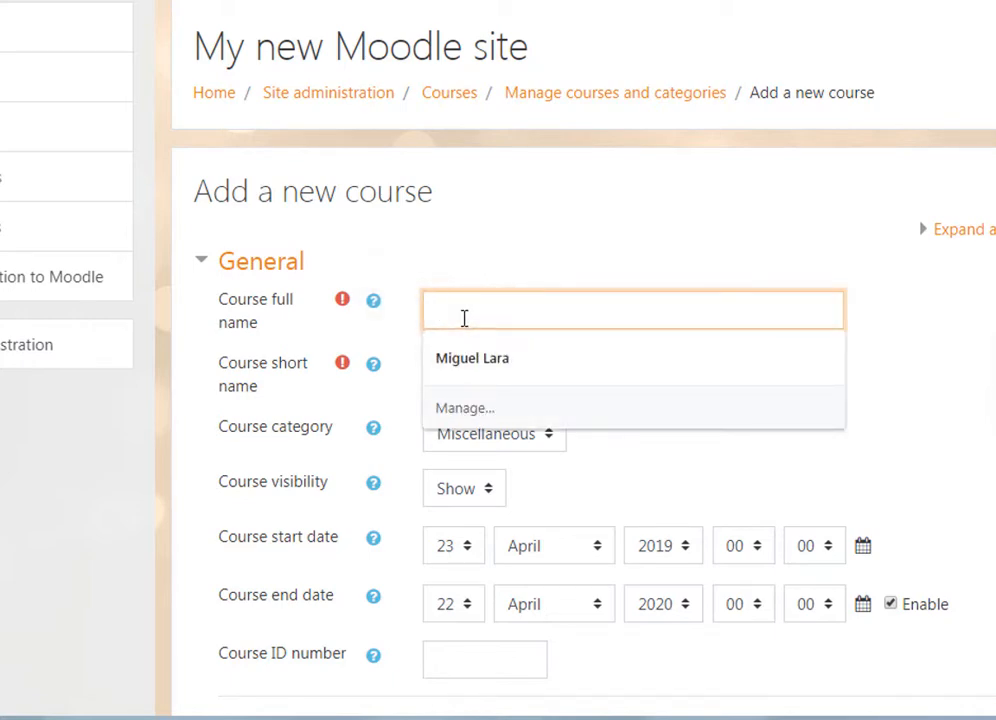
type("Math 101")
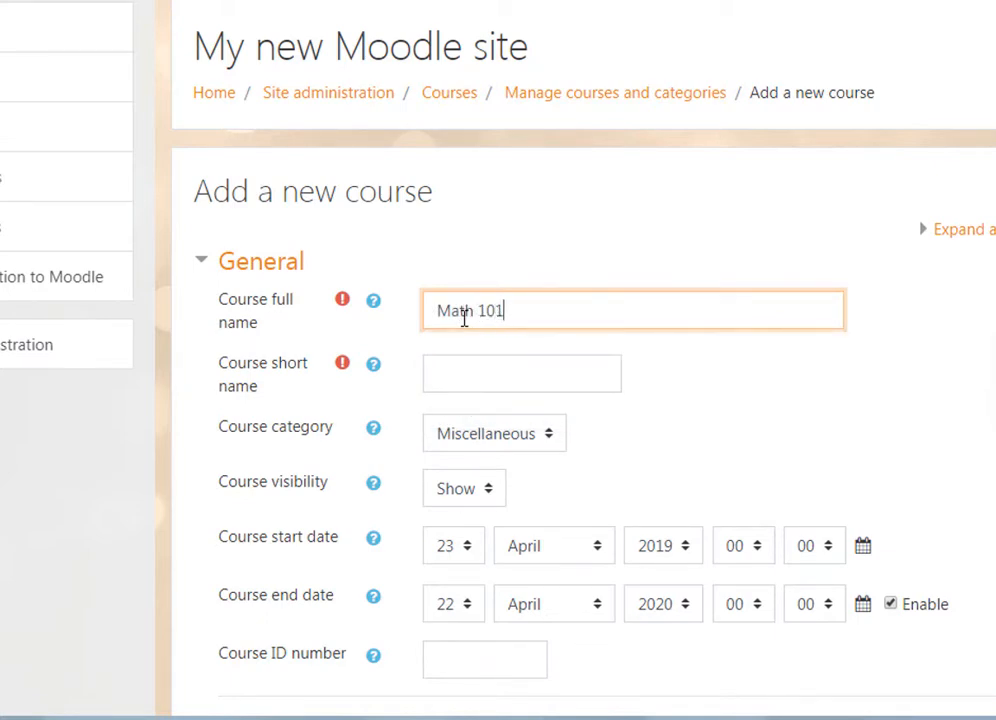
left_click(456, 375)
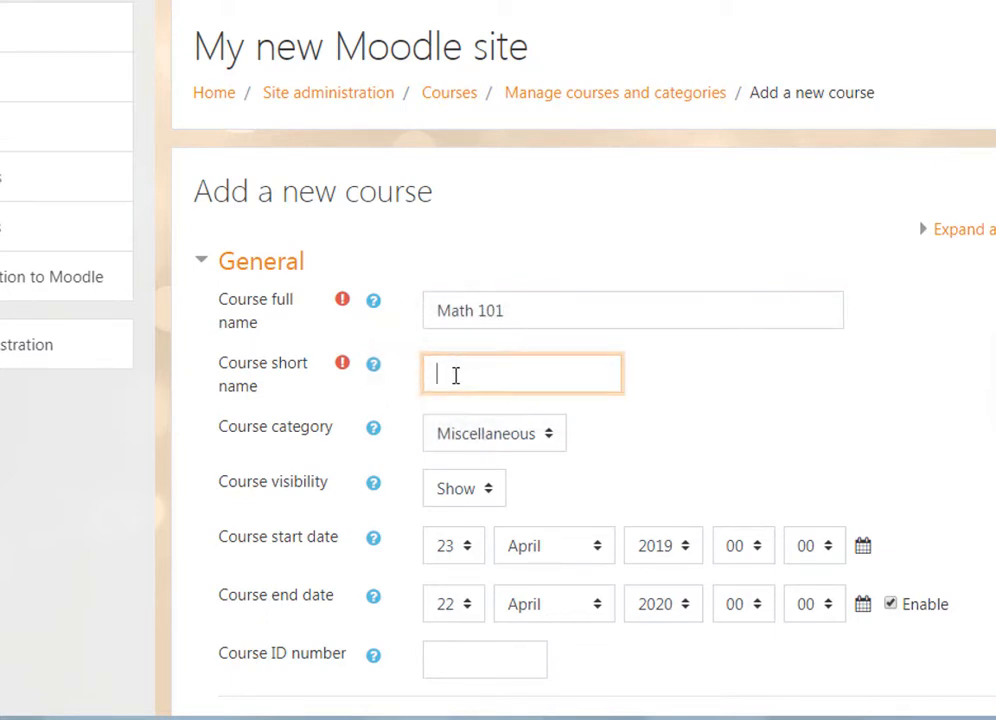
type("math 101")
left_click(778, 441)
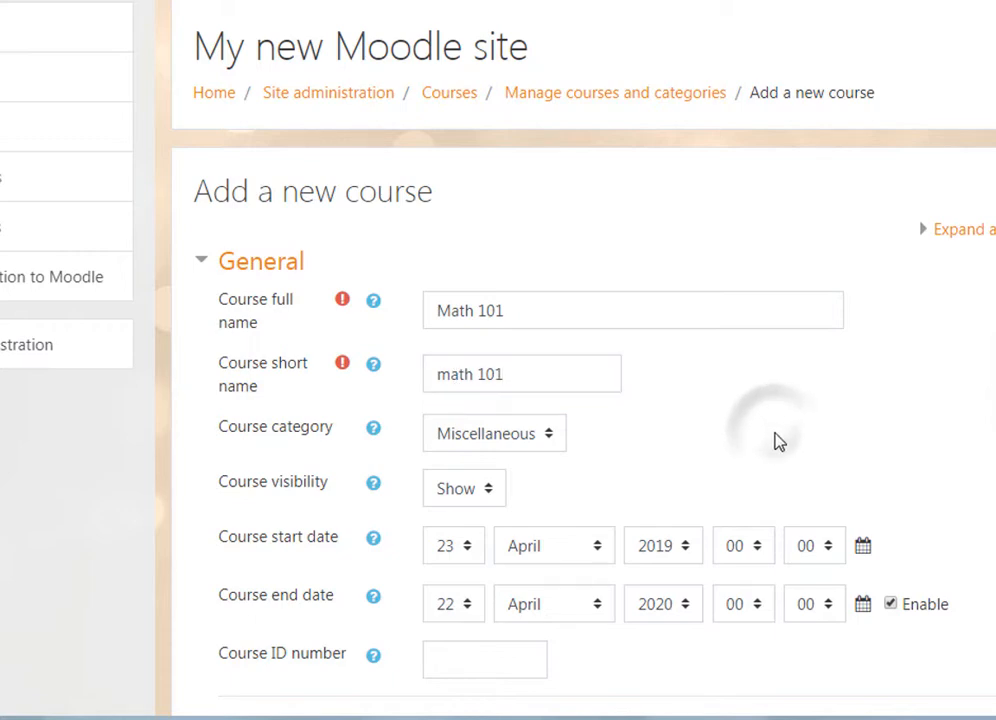
scroll(733, 490, "down", 3)
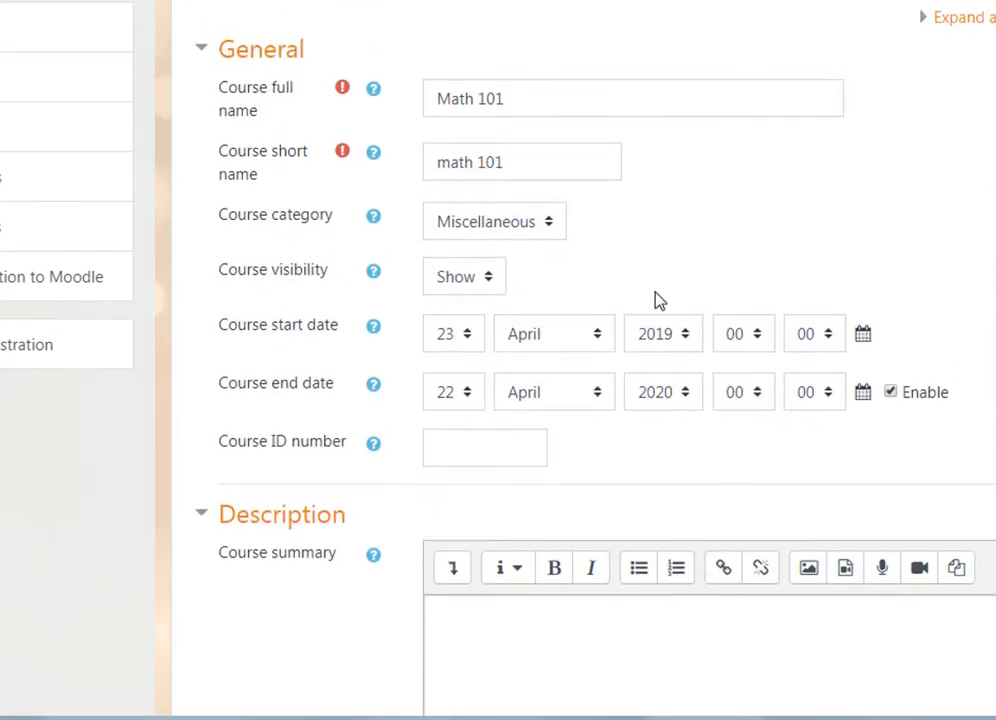
scroll(678, 333, "down", 3)
scroll(668, 360, "down", 10)
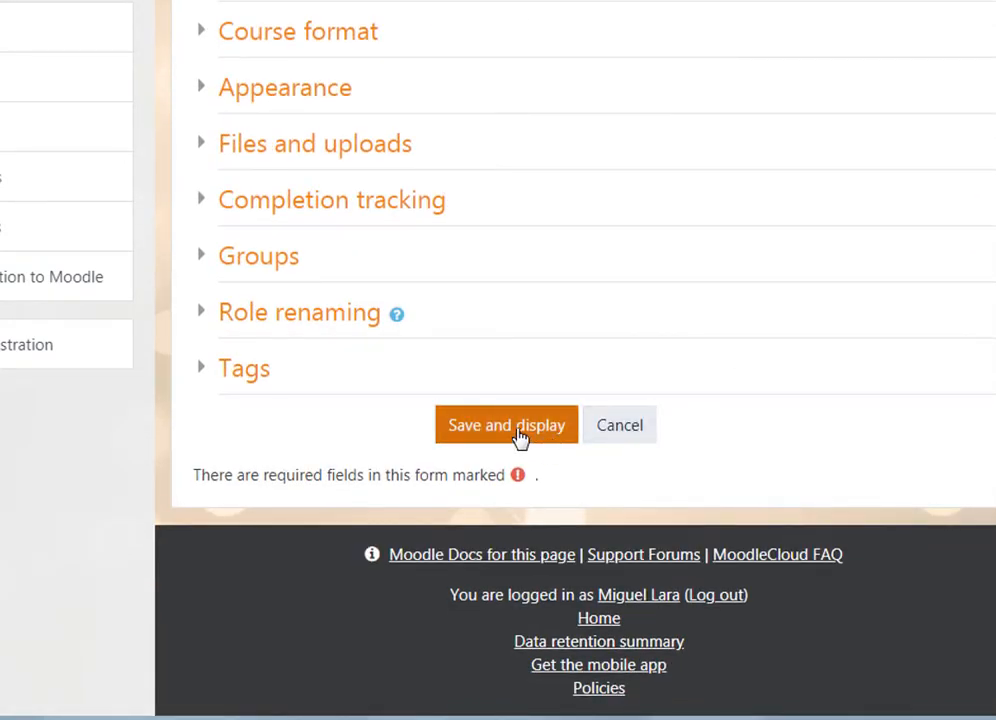
left_click(518, 433)
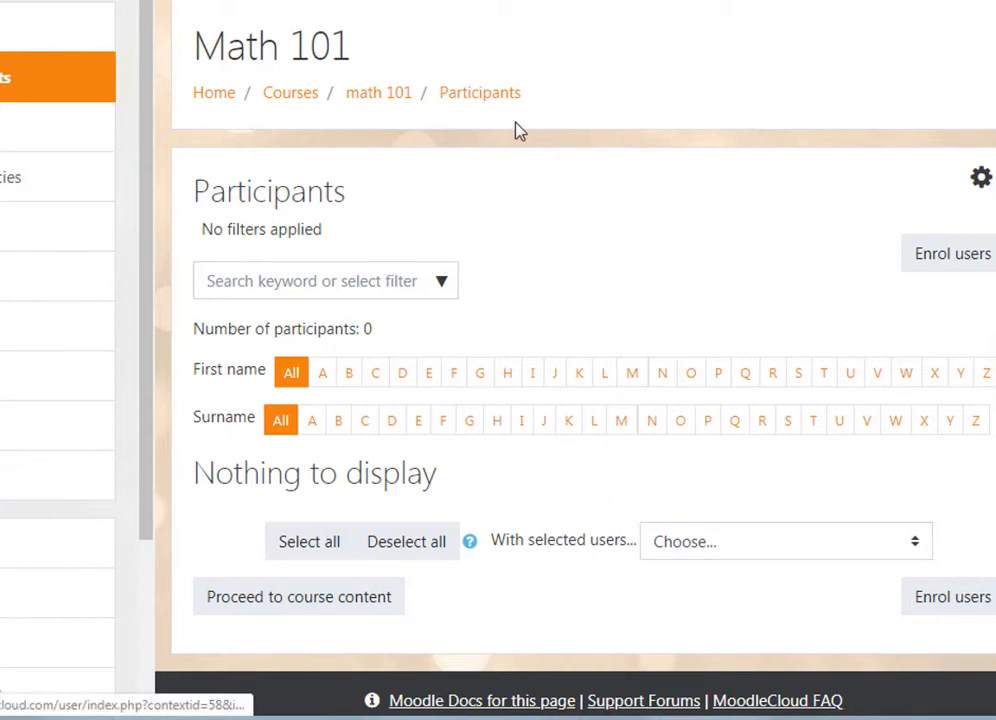
- Return from the Math 101 participants list to Site administration
scroll(687, 405, "down", 2)
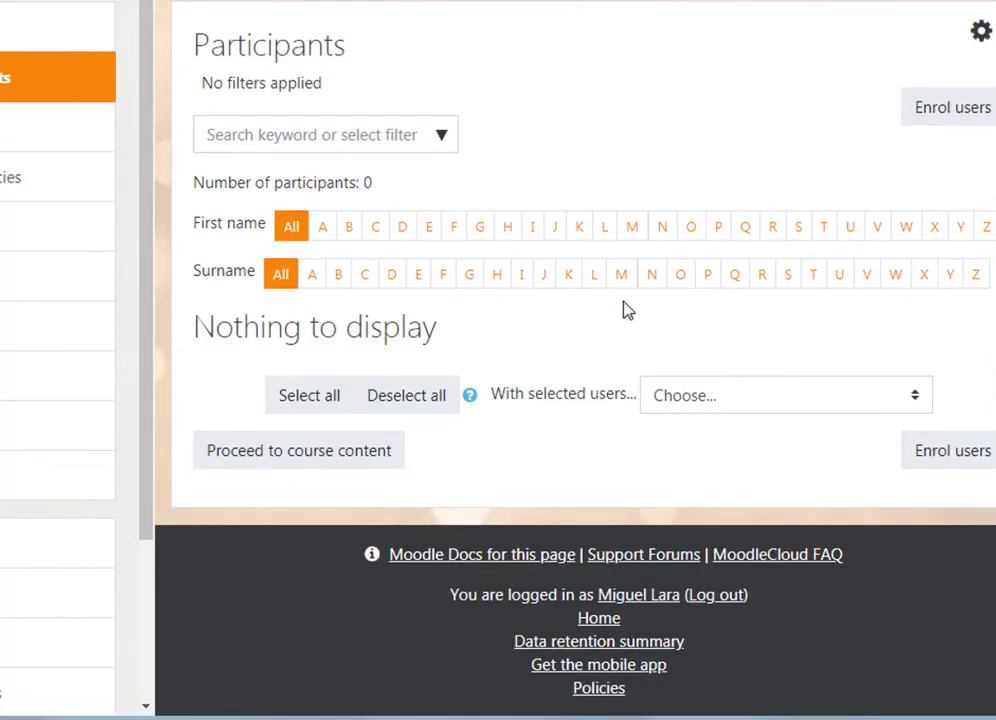
scroll(642, 249, "up", 2)
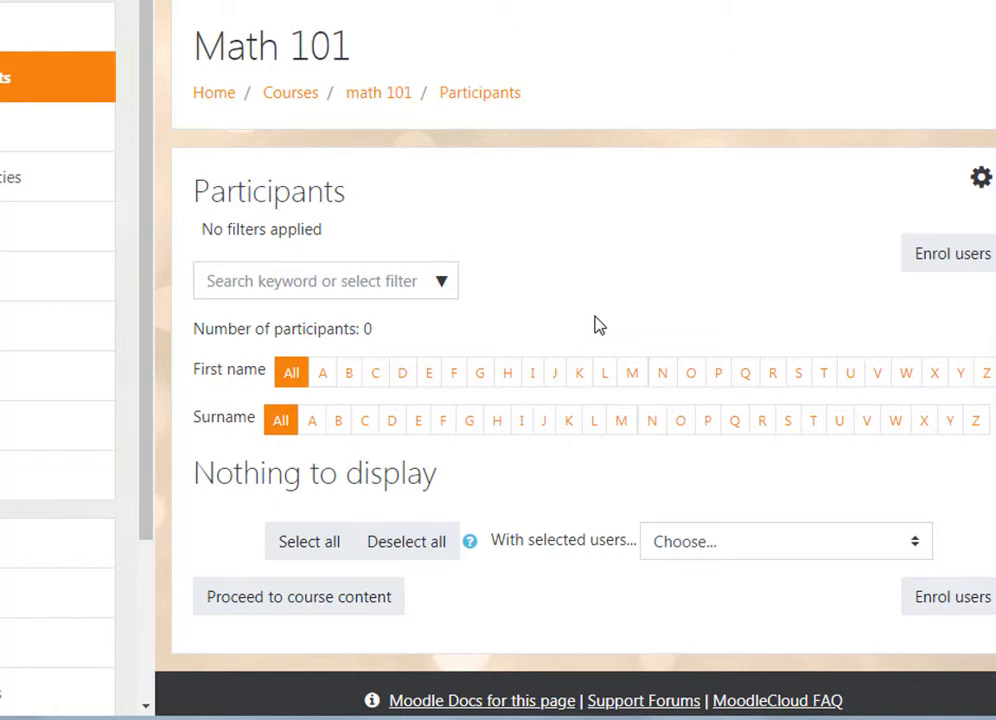
scroll(826, 304, "down", 2)
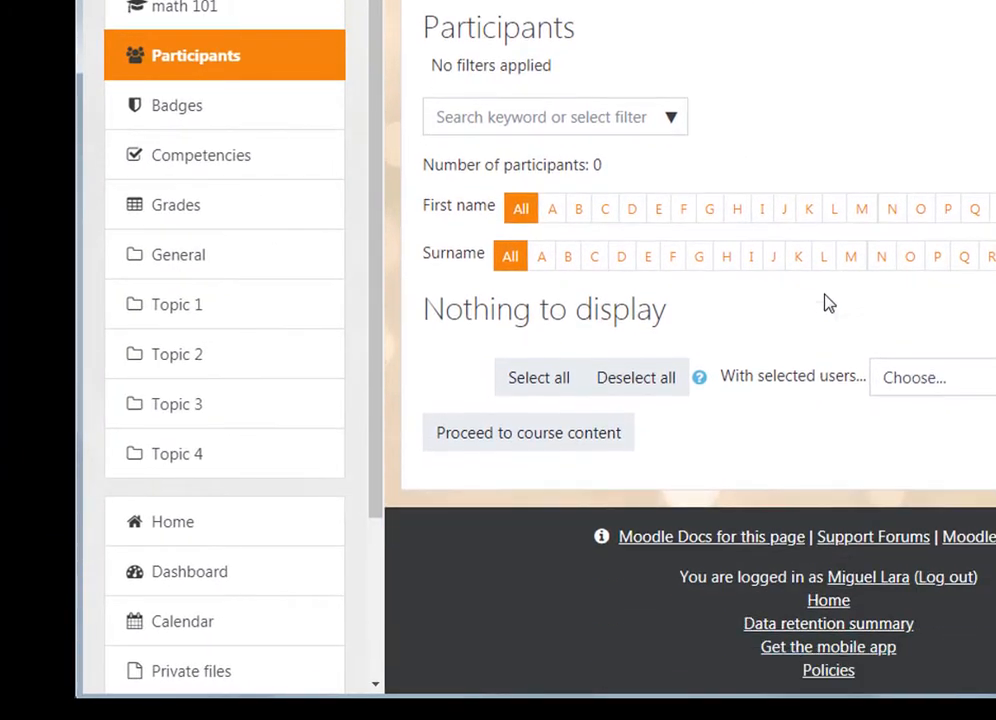
scroll(356, 238, "down", 3)
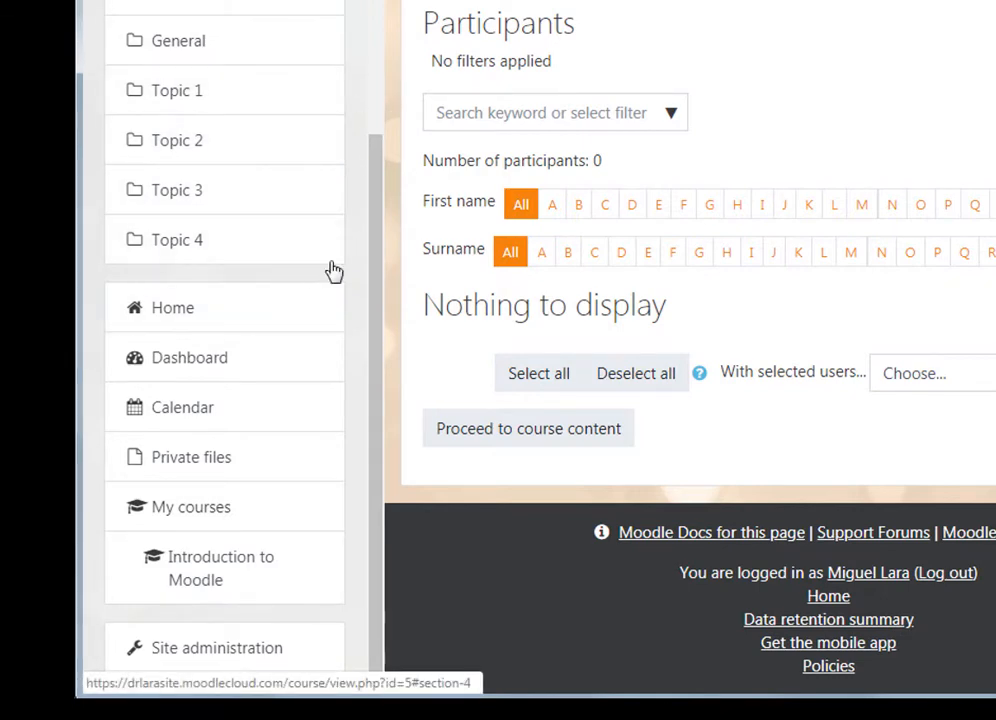
left_click(236, 653)
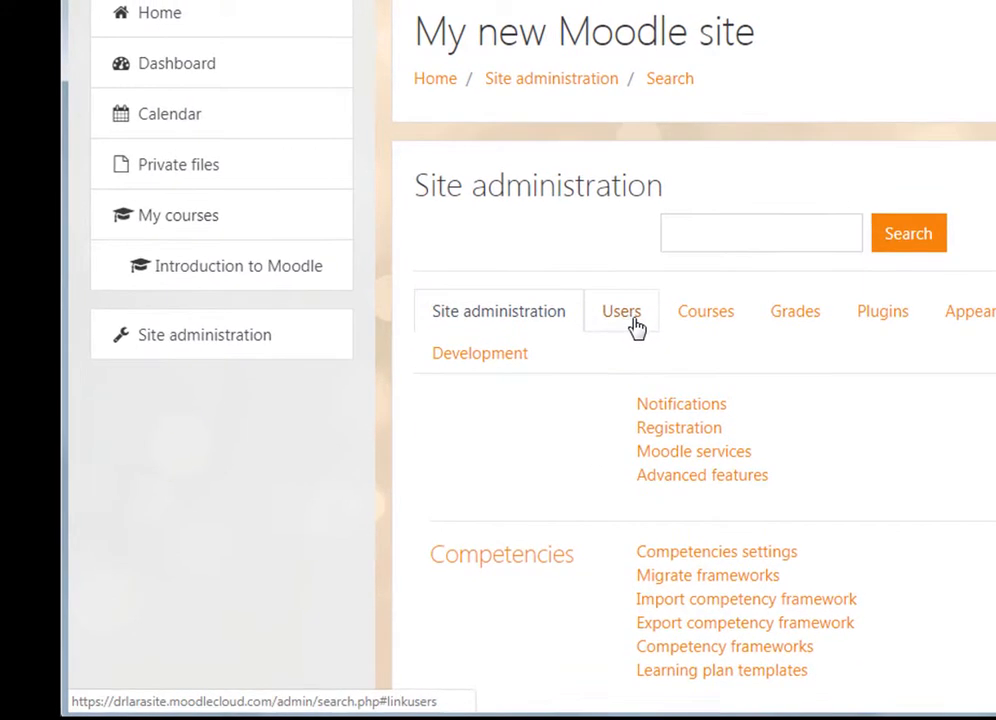
- Open the Add a new user form under the Users accounts settings
left_click(634, 324)
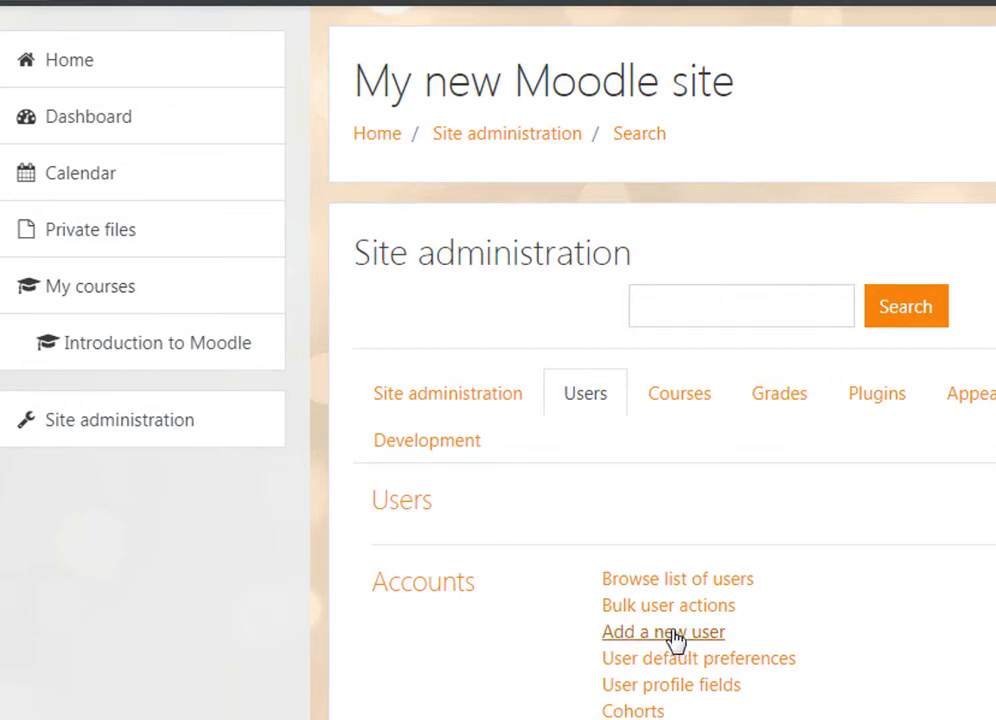
left_click(664, 632)
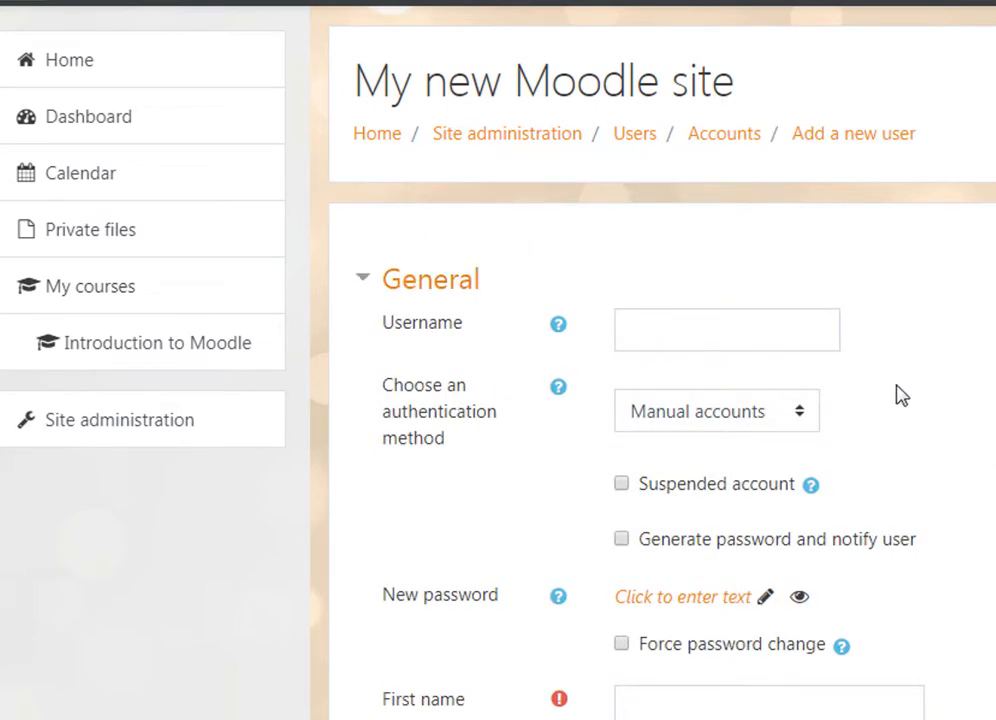
scroll(938, 438, "down", 2)
scroll(938, 438, "up", 1)
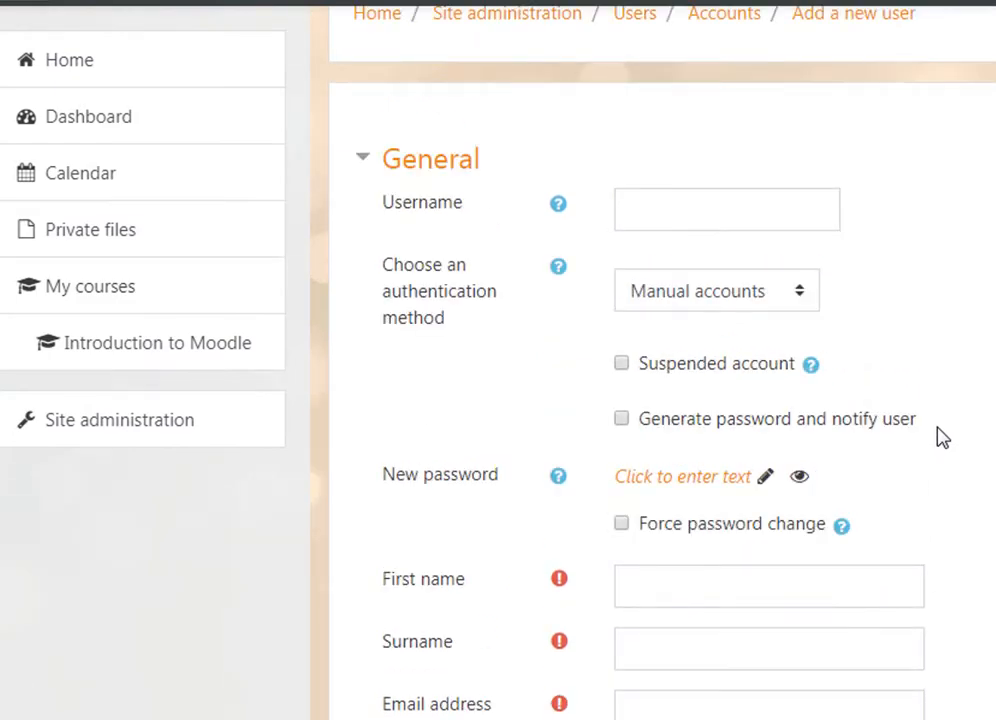
- Enter username 'student1' and the student's e-mail address, undoing a mistyped first name
left_click(678, 221)
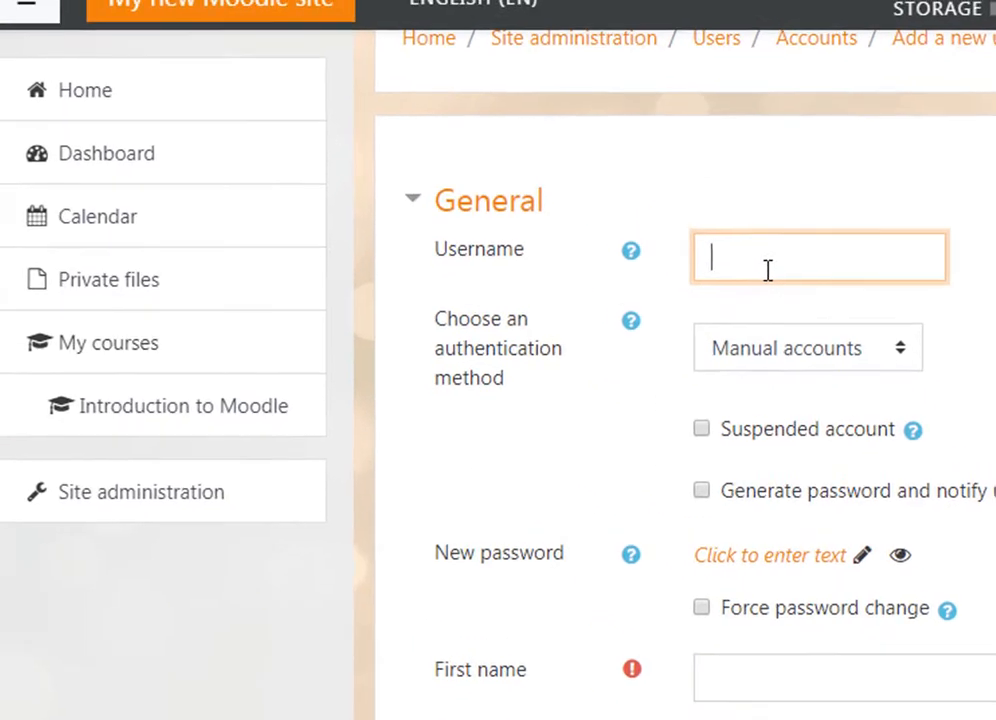
type("stu")
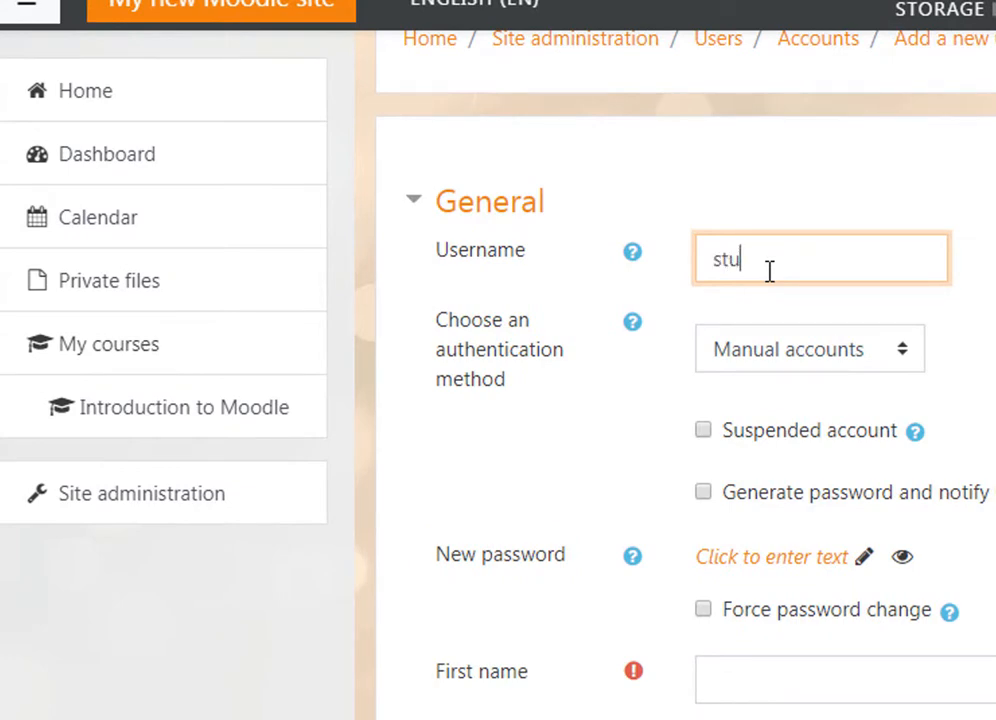
type("dent1")
left_click(738, 684)
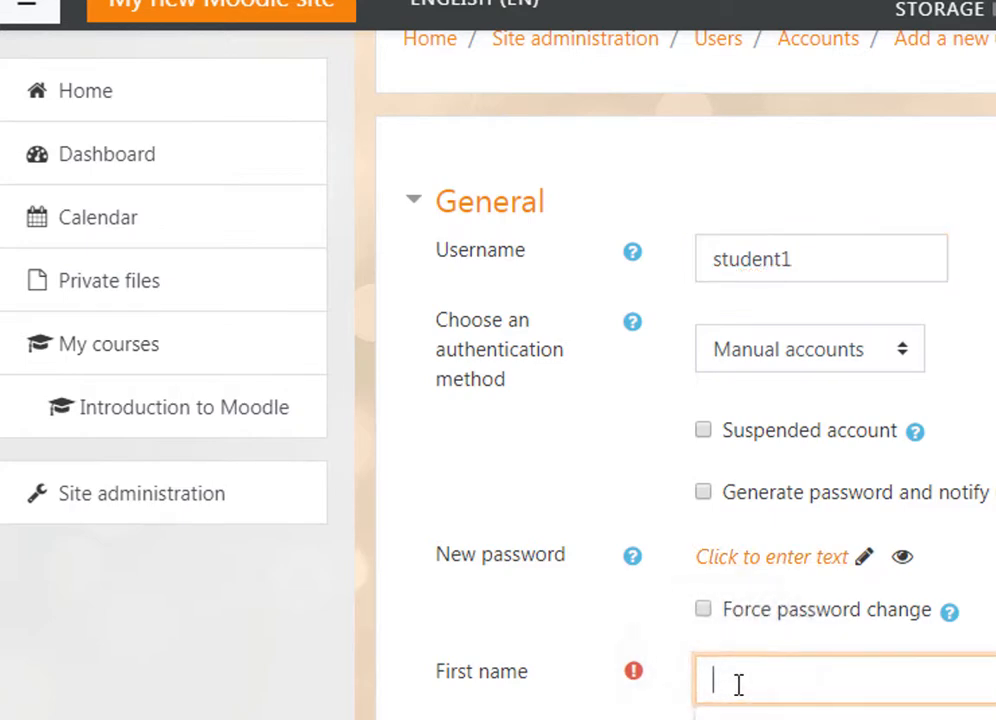
type("Miguel")
key("ctrl+z")
type("Student")
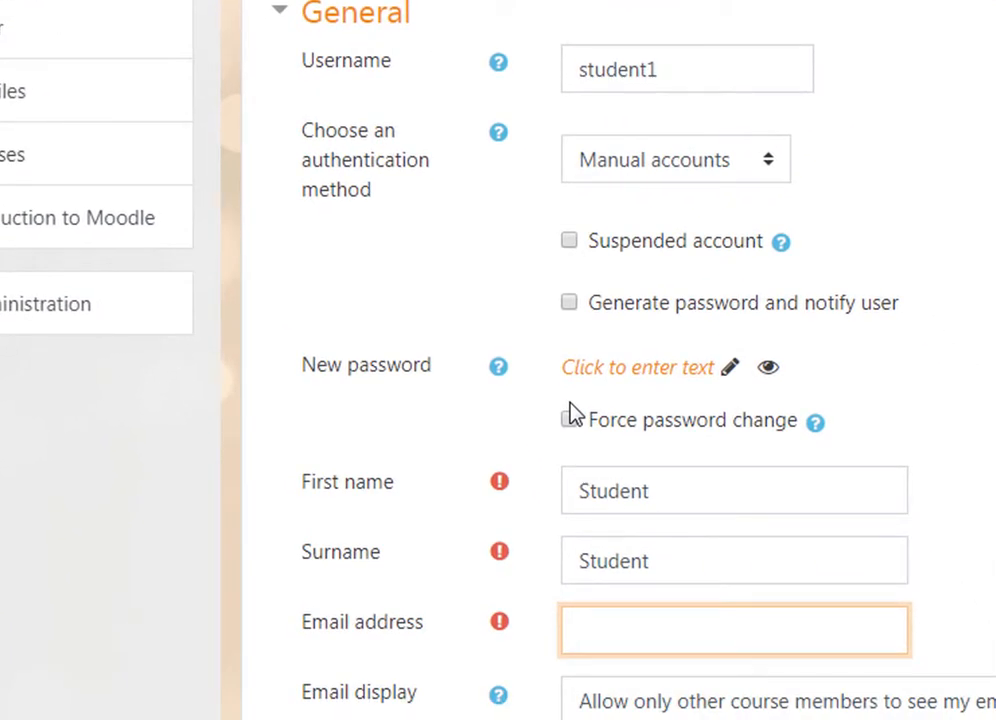
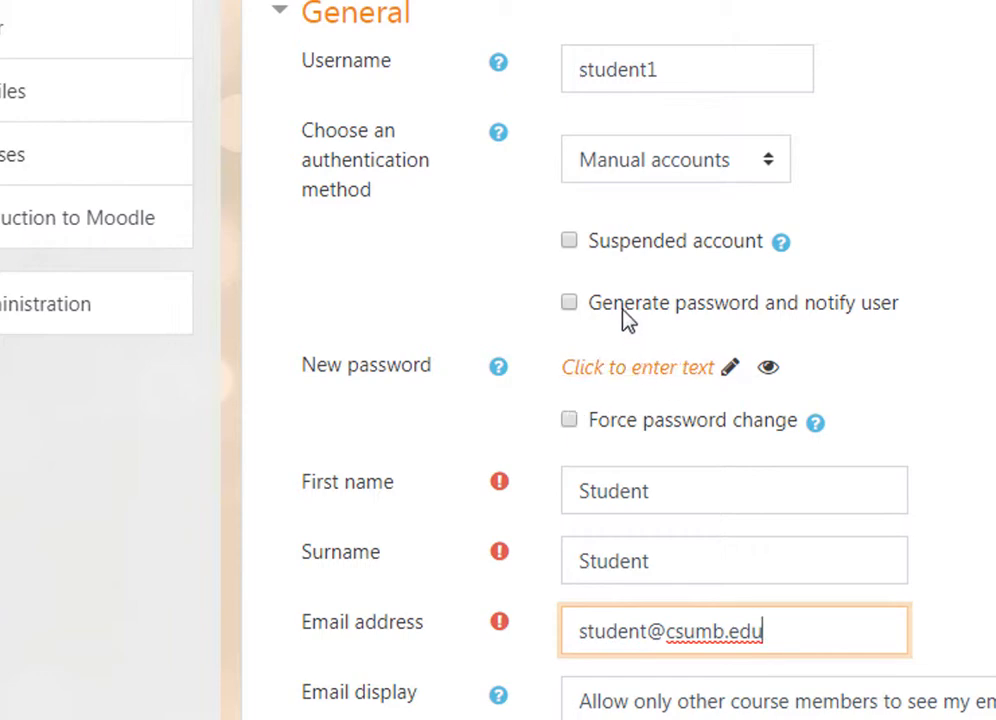
- Set the student's password manually instead of generating one, then create the user
left_click(569, 304)
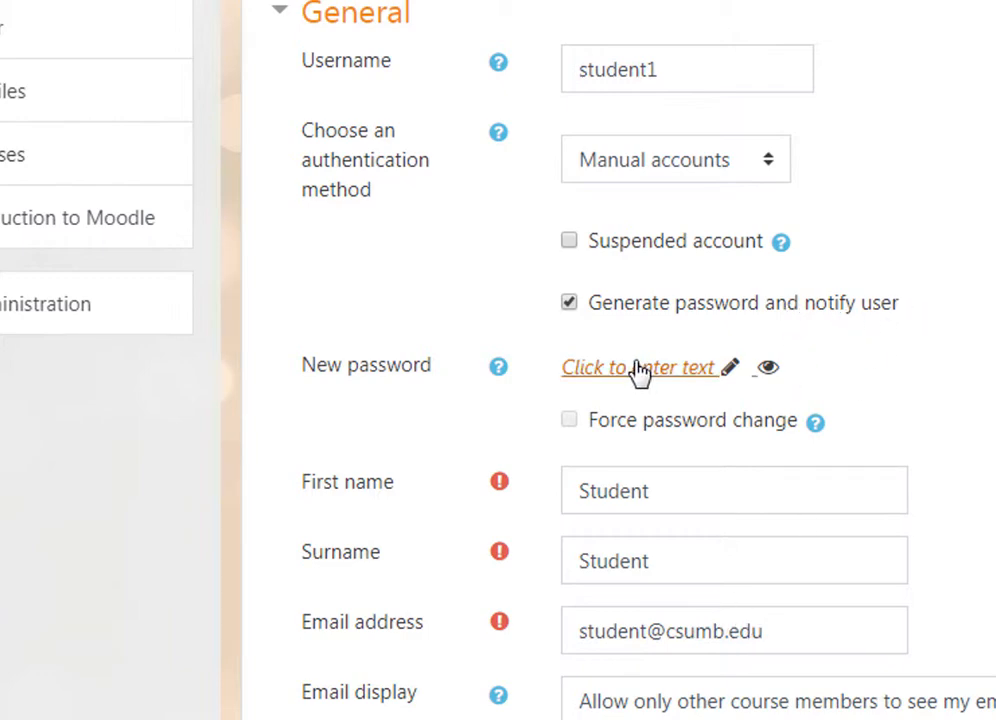
left_click(569, 303)
left_click(648, 368)
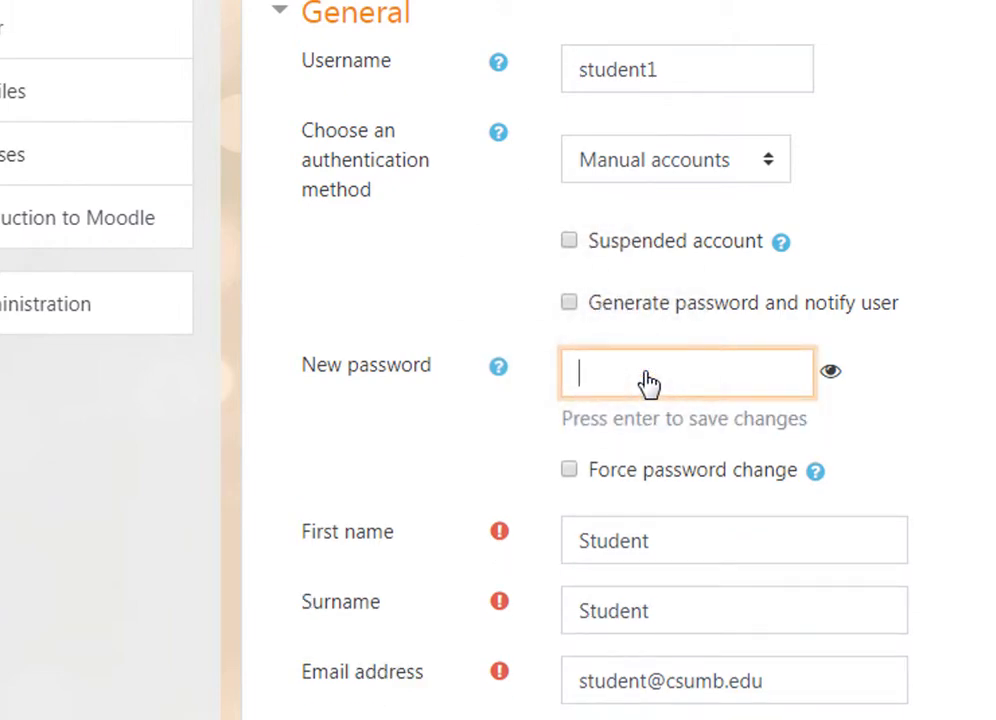
type("••••••")
key("Return")
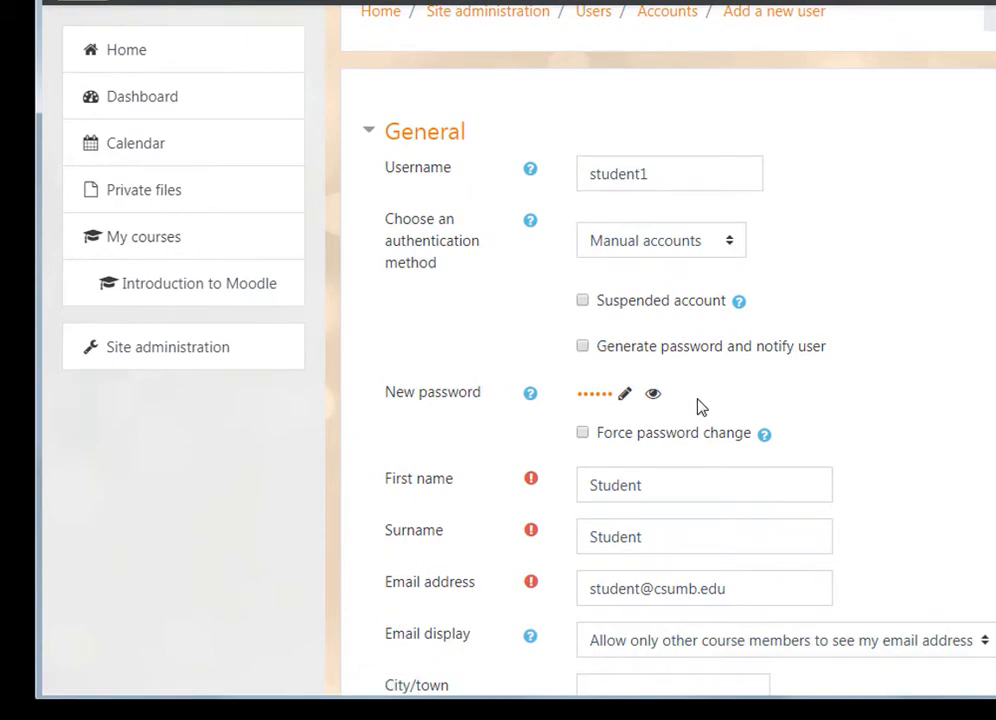
scroll(808, 537, "down", 3)
scroll(808, 537, "down", 12)
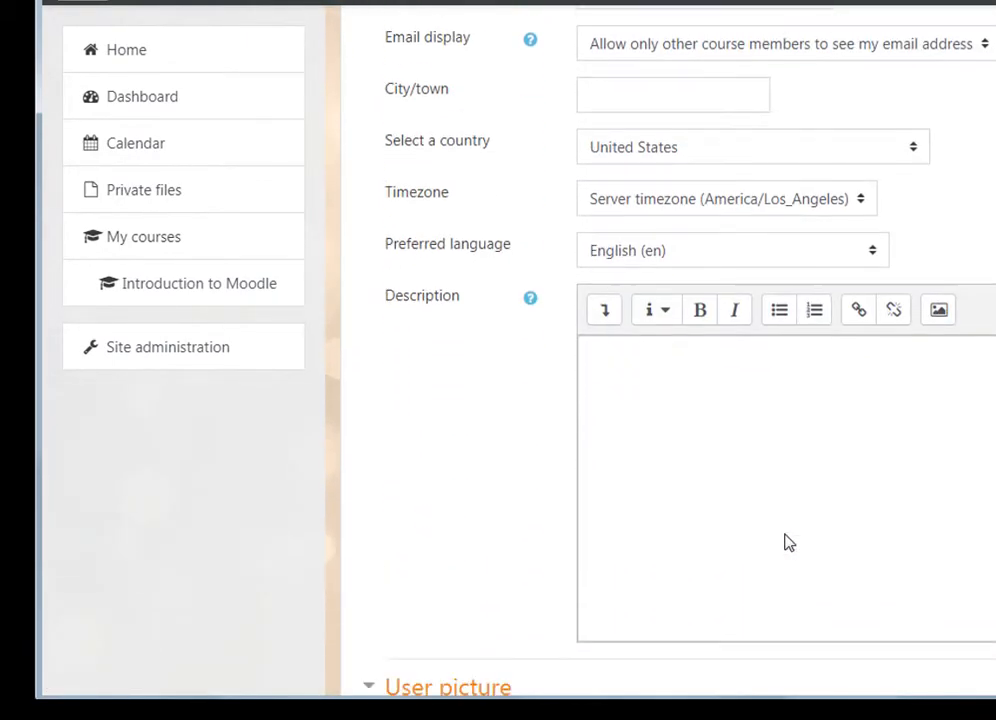
scroll(790, 542, "down", 1)
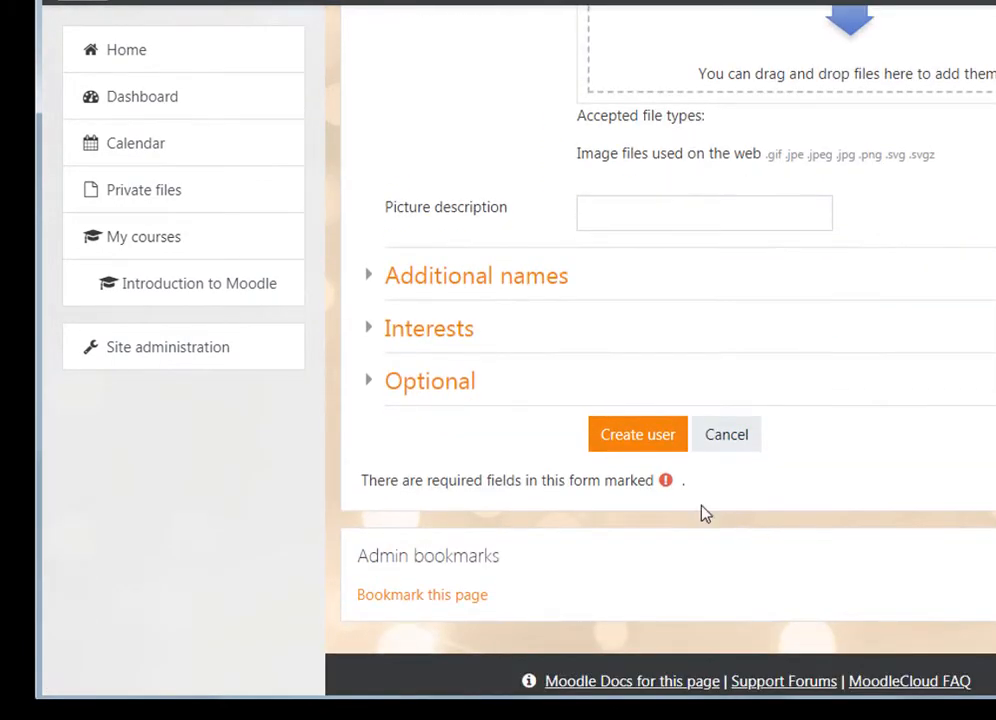
left_click(622, 444)
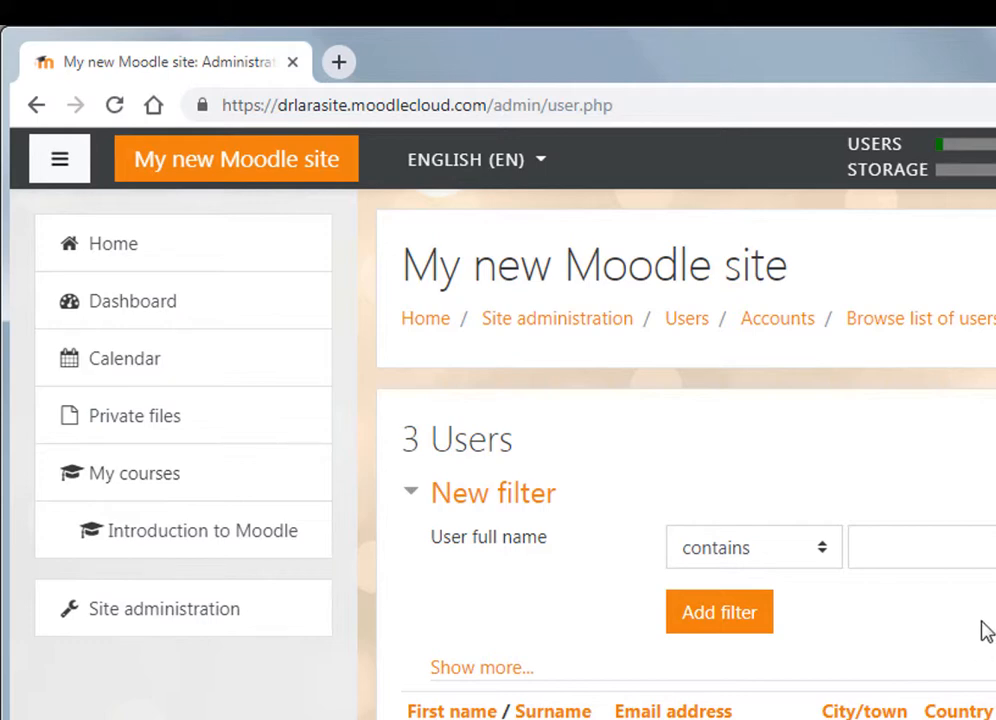
- Go from the site home into Math 101 and show its Participants page
left_click(135, 252)
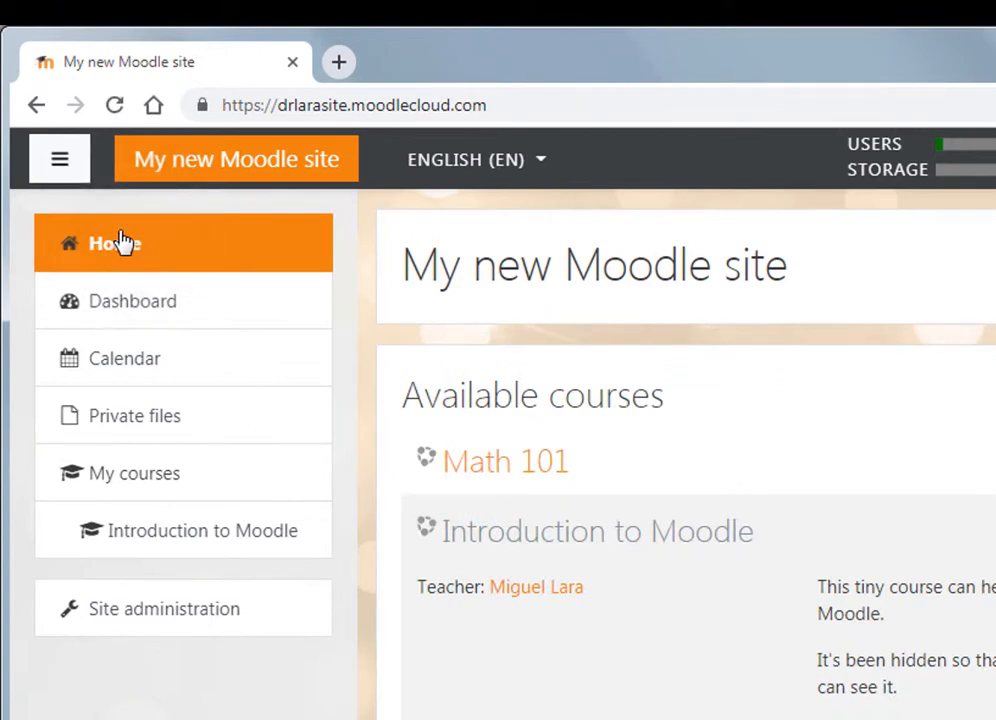
left_click(511, 476)
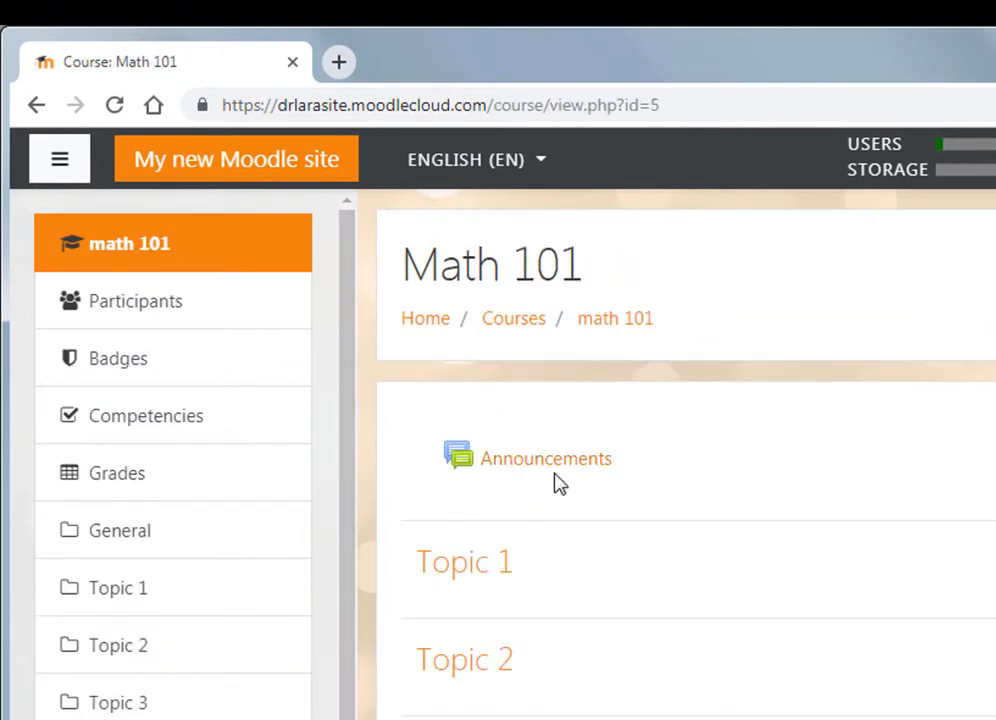
left_click(157, 312)
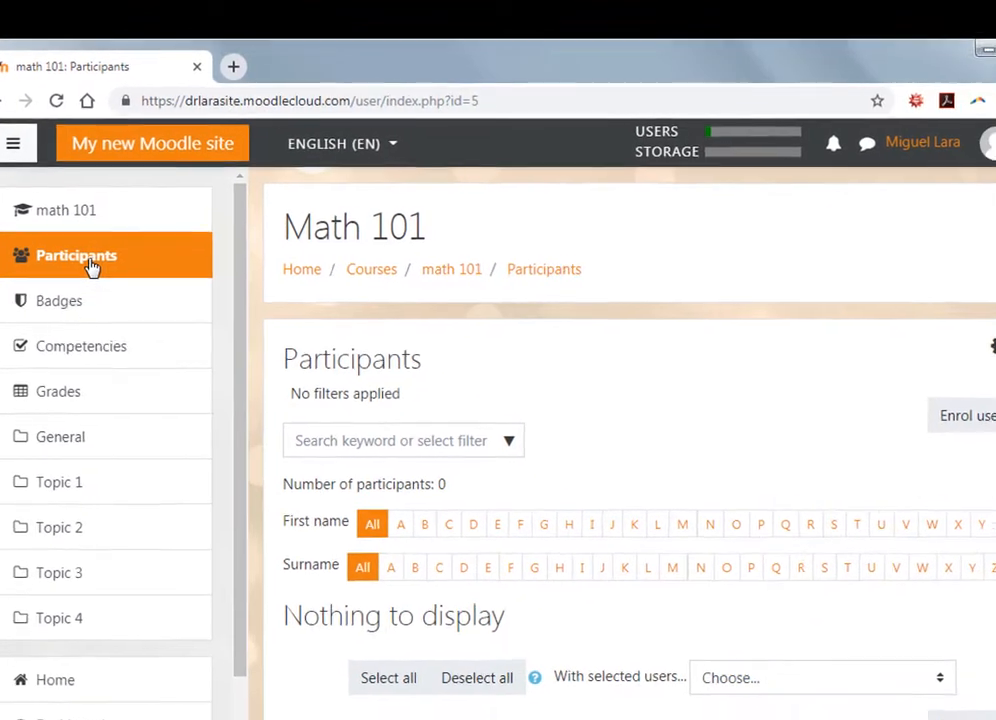
- Search 's', select the new student account, and enrol it with the Student role
left_click(930, 412)
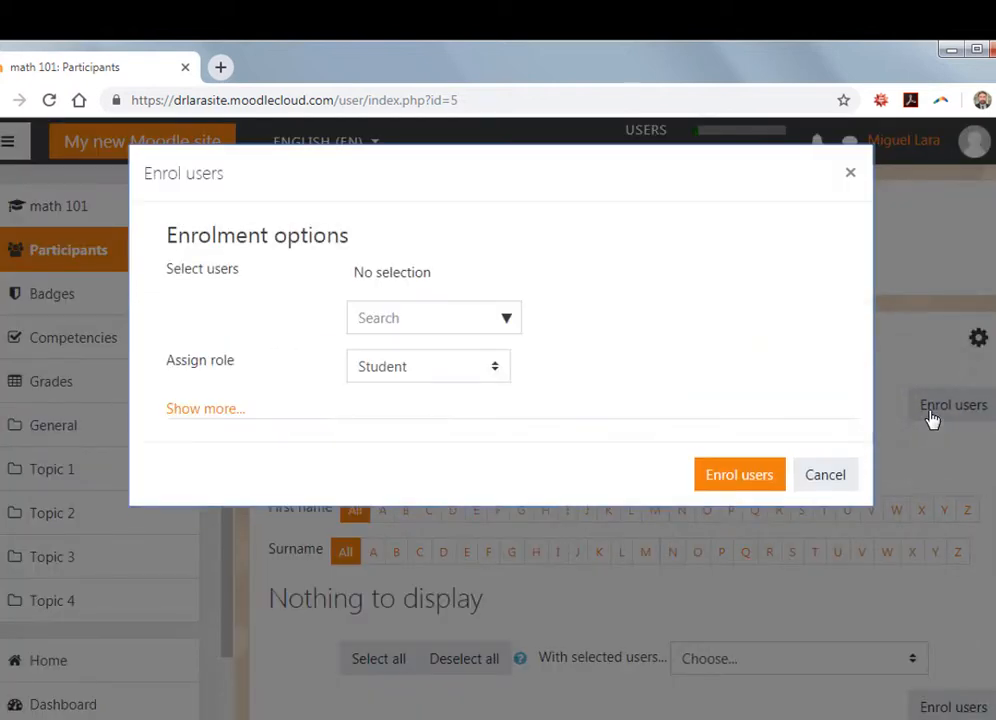
left_click(401, 317)
type("su")
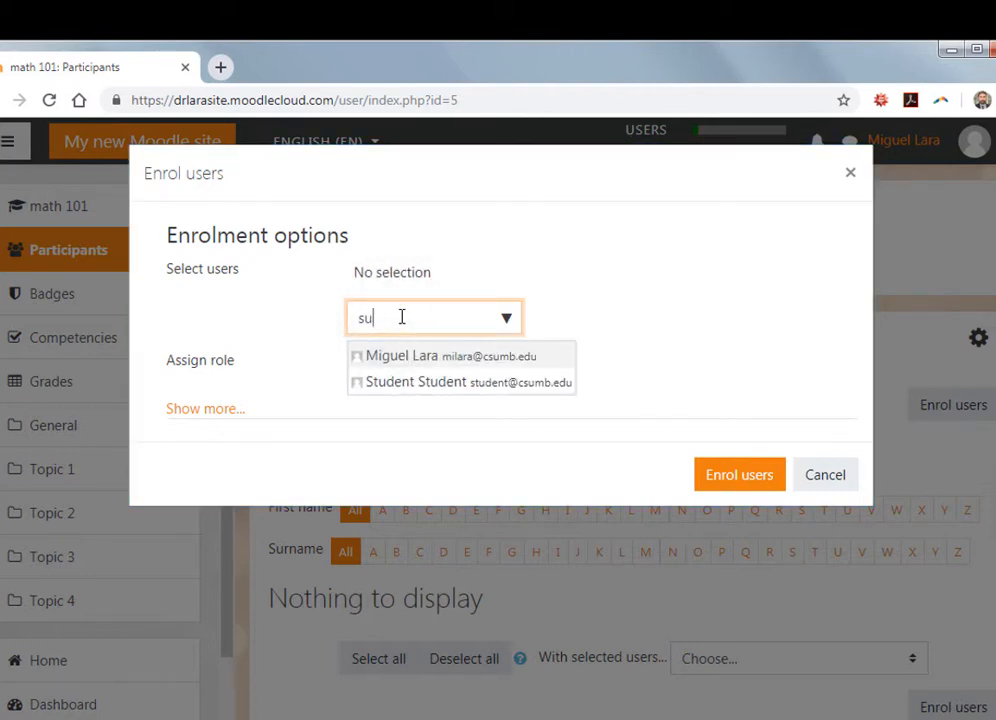
left_click(418, 385)
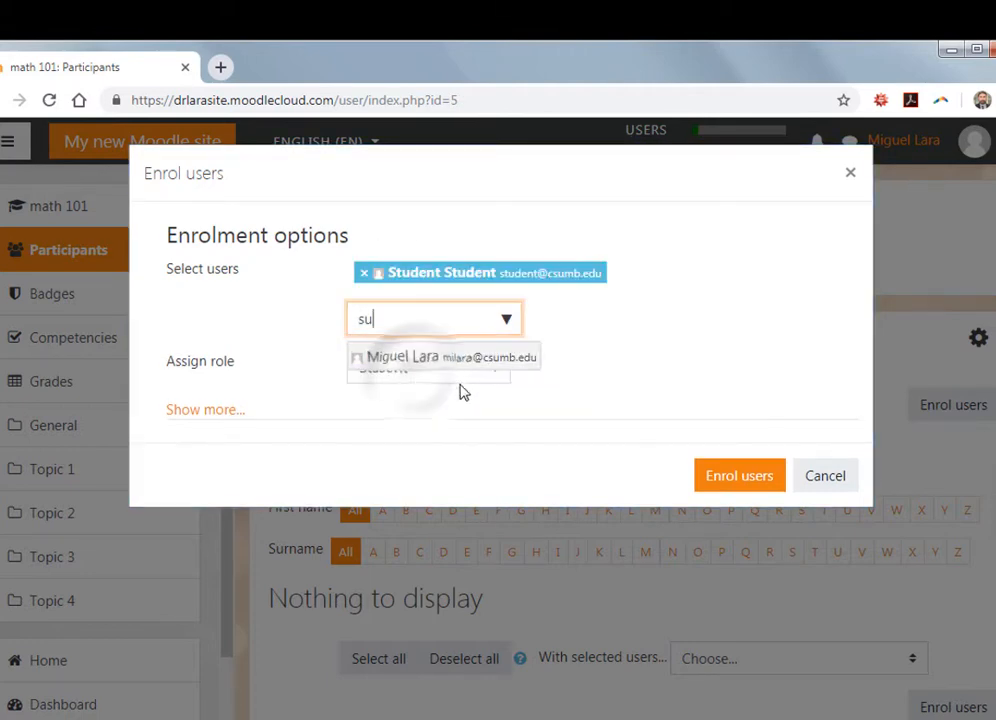
left_click(497, 372)
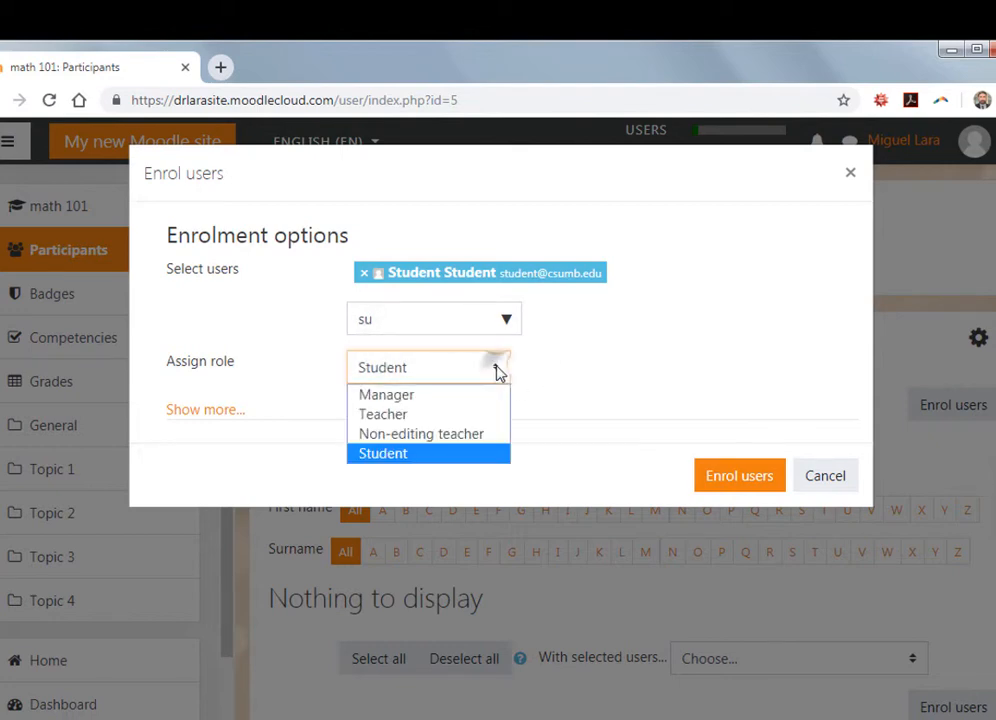
left_click(427, 458)
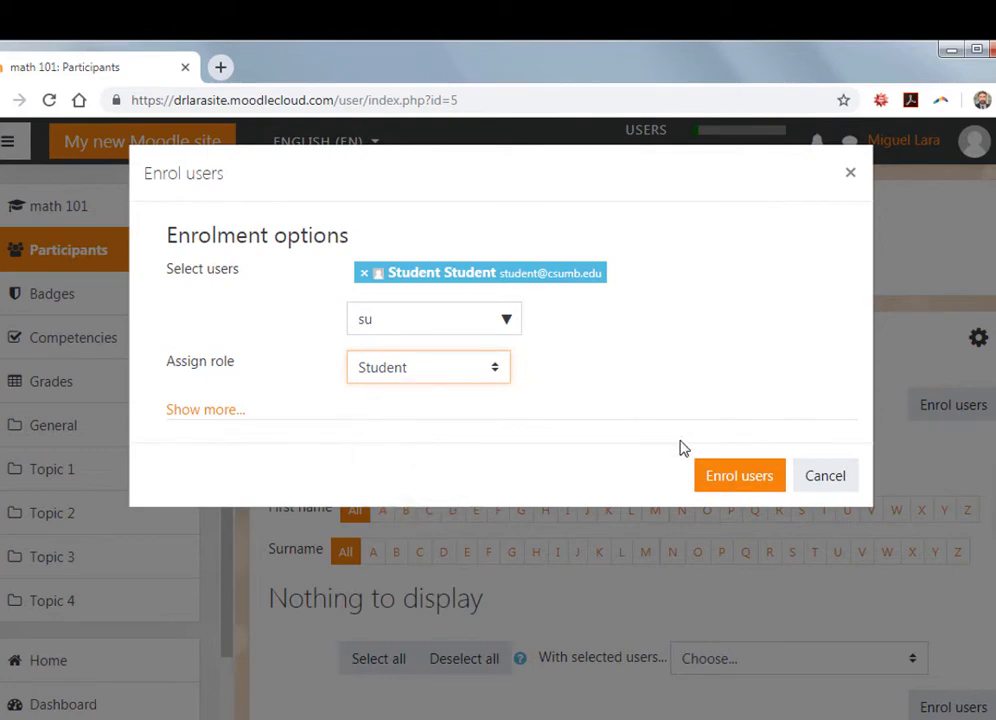
left_click(738, 477)
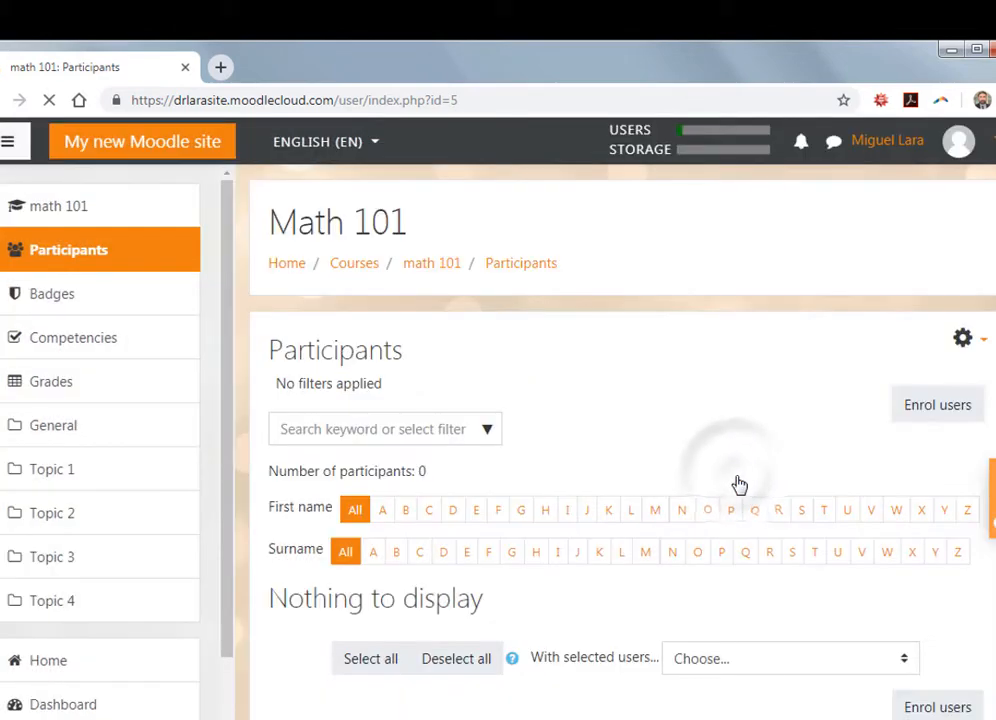
- Scroll the participants table to check the student is listed as an Active Student
scroll(600, 530, "down", 2)
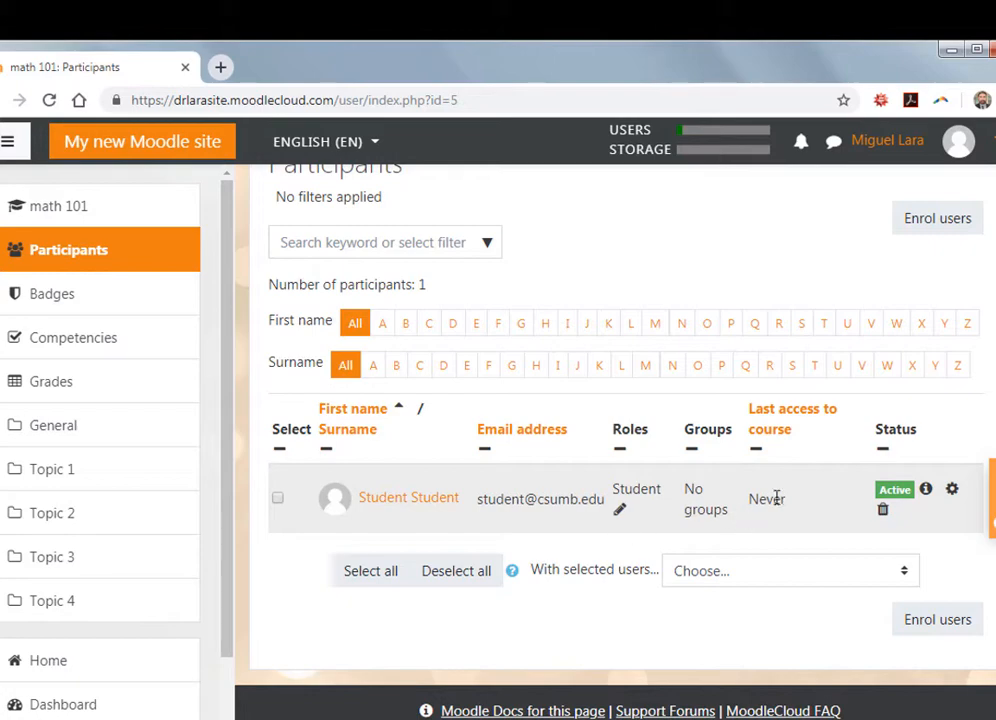
scroll(772, 499, "up", 1)
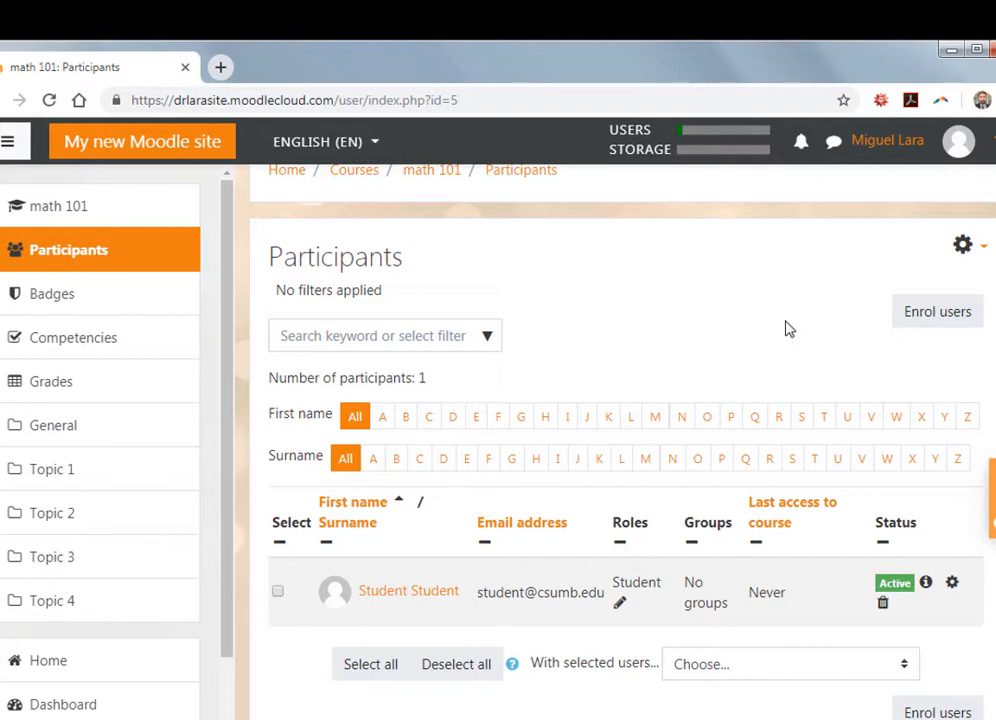
scroll(786, 329, "up", 1)
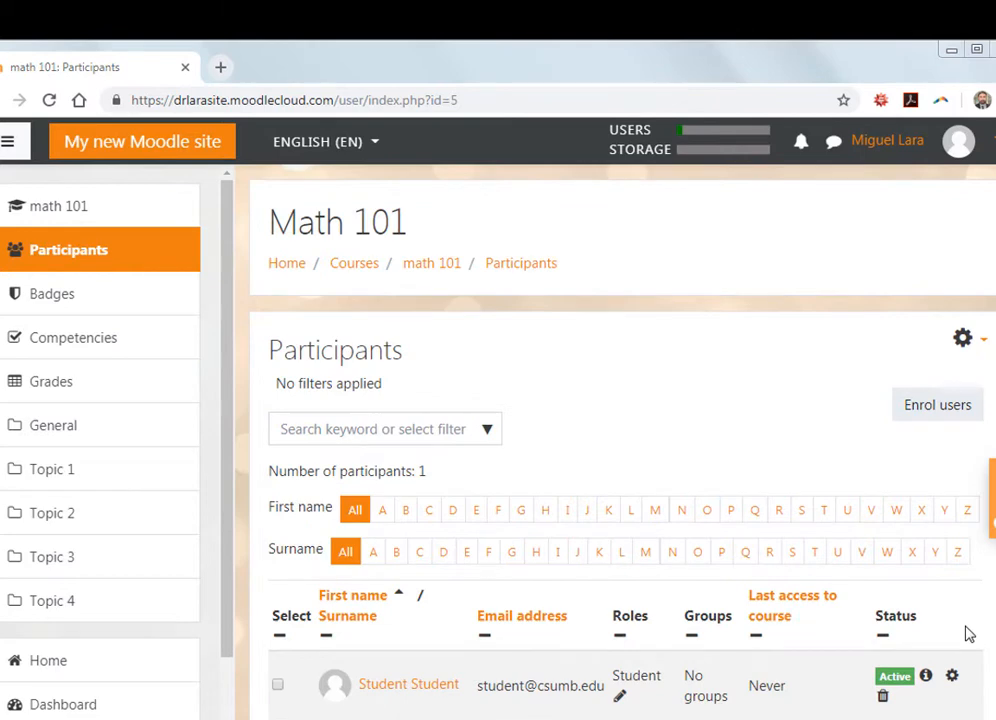
- Sign in to mAuthor in a new browser tab
left_click(220, 67)
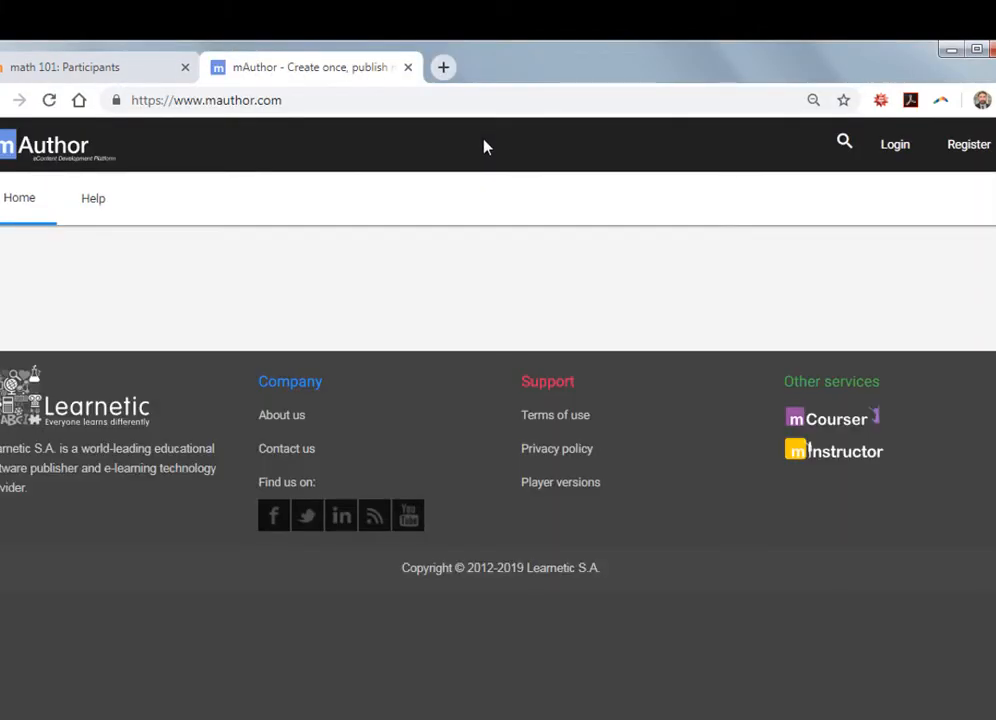
left_click(900, 155)
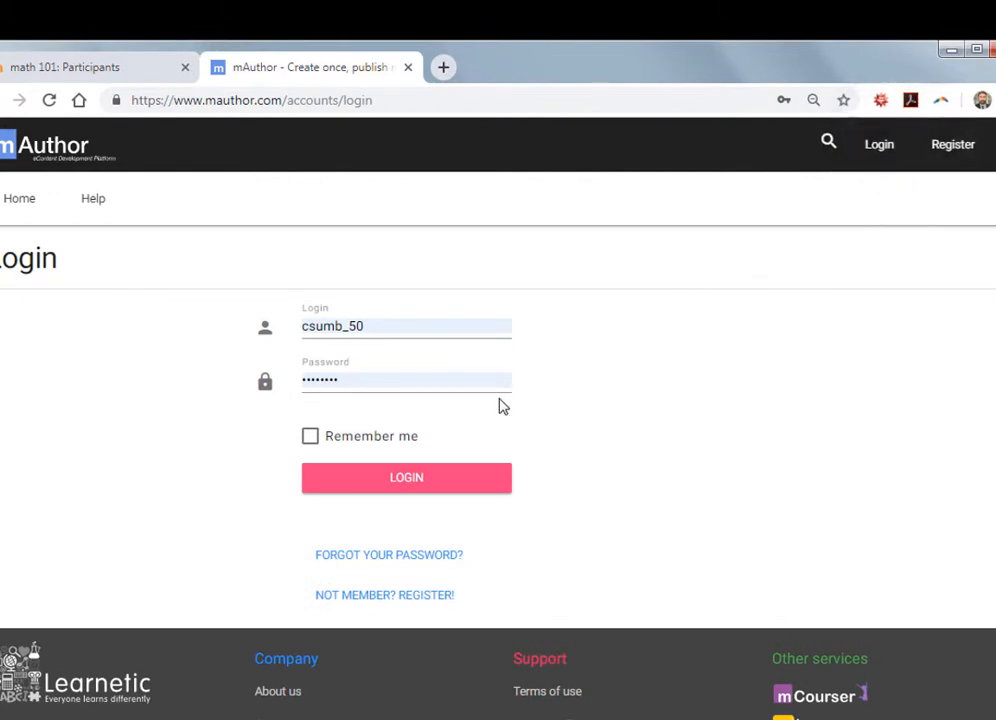
left_click(443, 486)
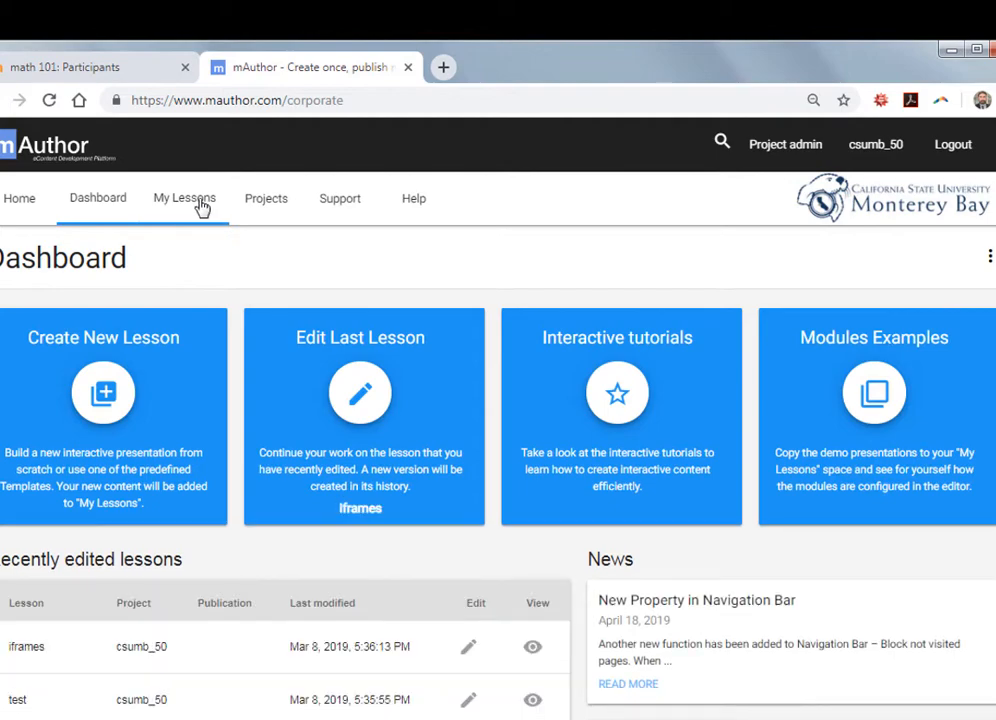
- Export the 'iframes' lesson from My Lessons as a SCORM 1.2 package
left_click(200, 203)
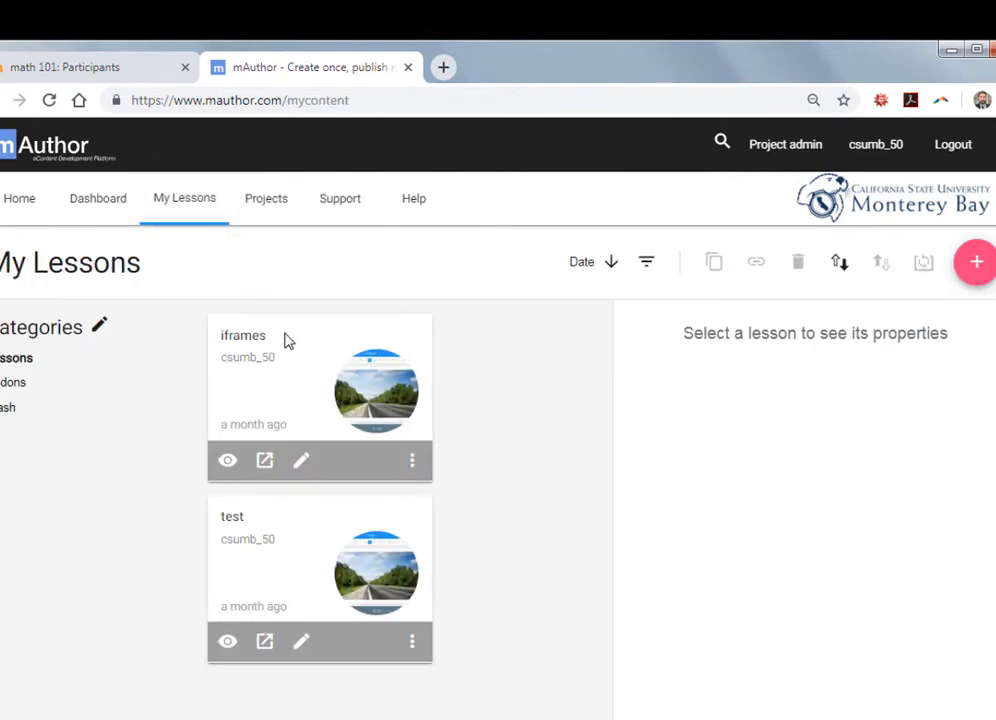
left_click(295, 348)
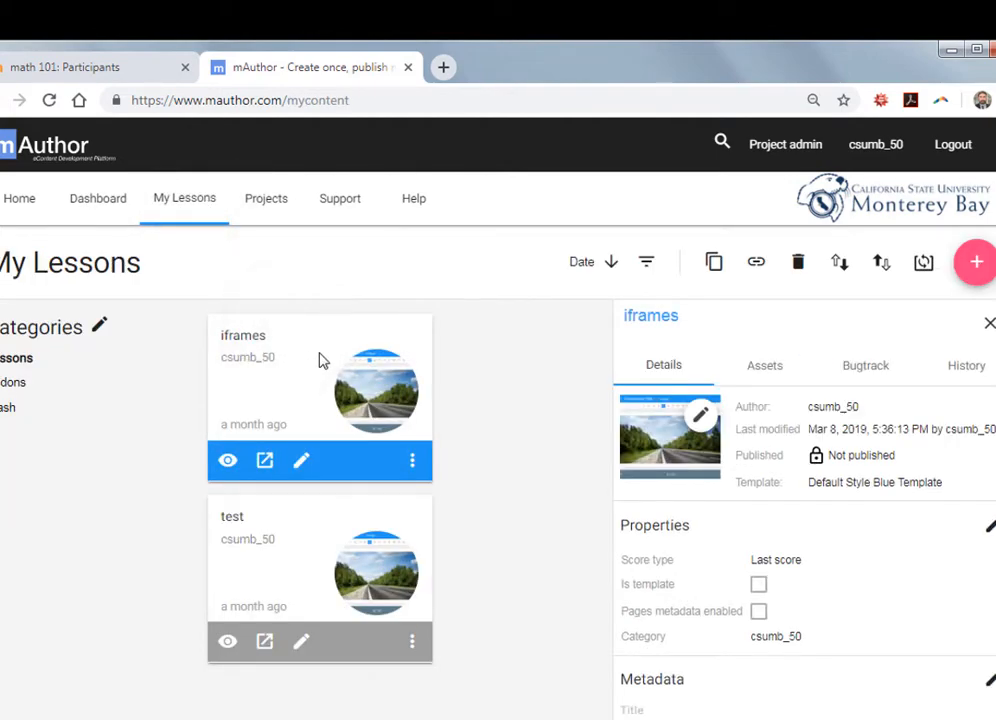
left_click(886, 270)
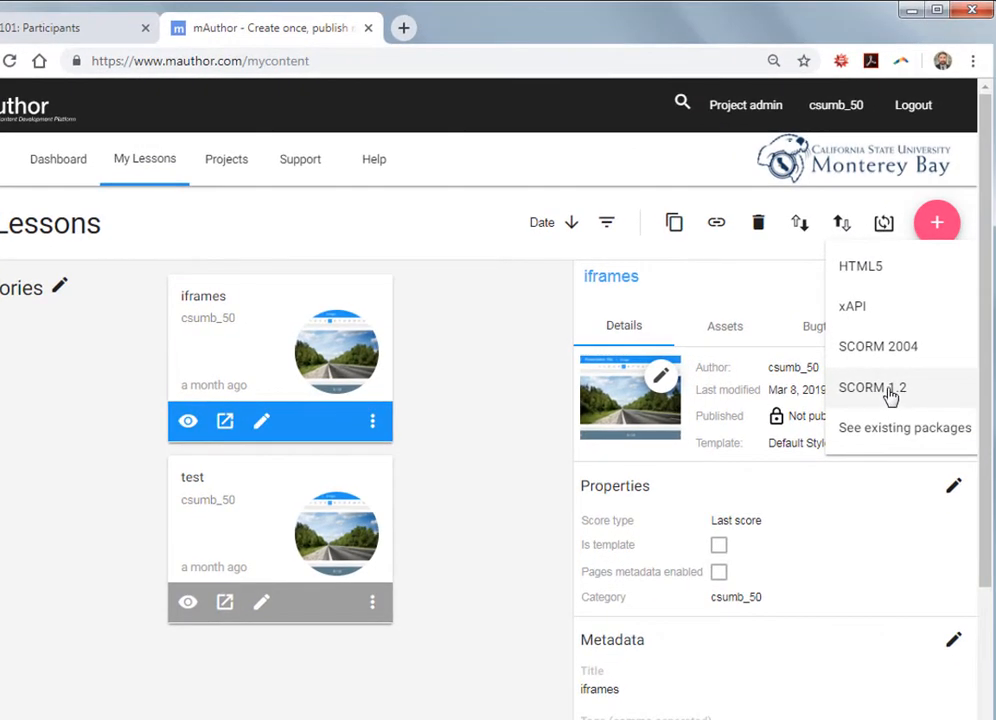
left_click(890, 396)
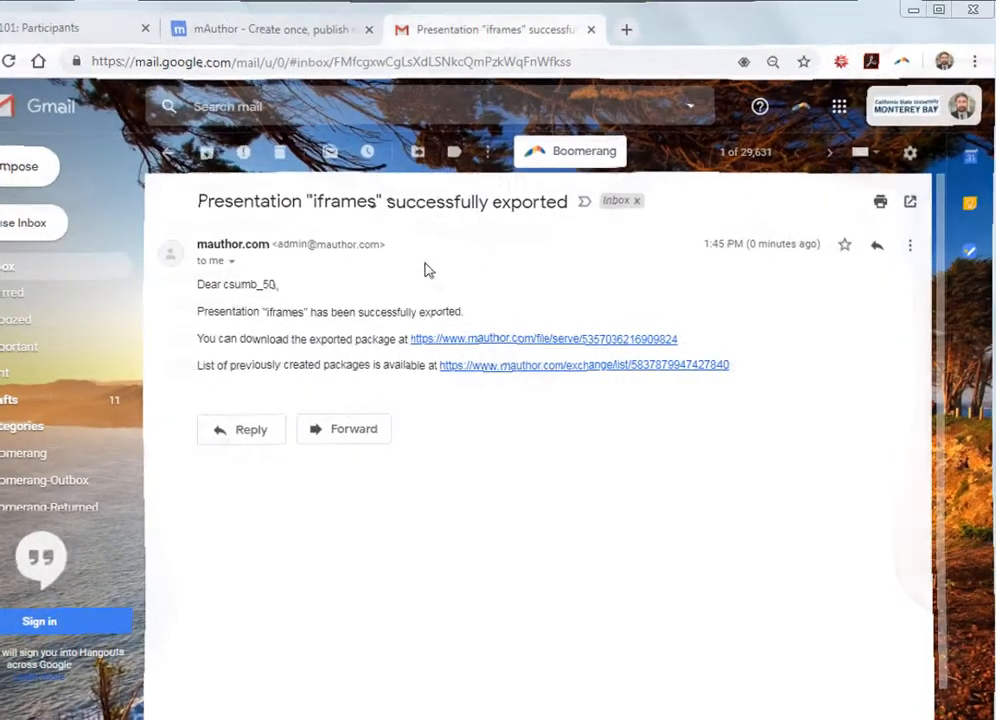
- Download the exported package 5357036216909824.zip from the 'Presentation iframes successfully exported' e-mail
left_click(474, 342)
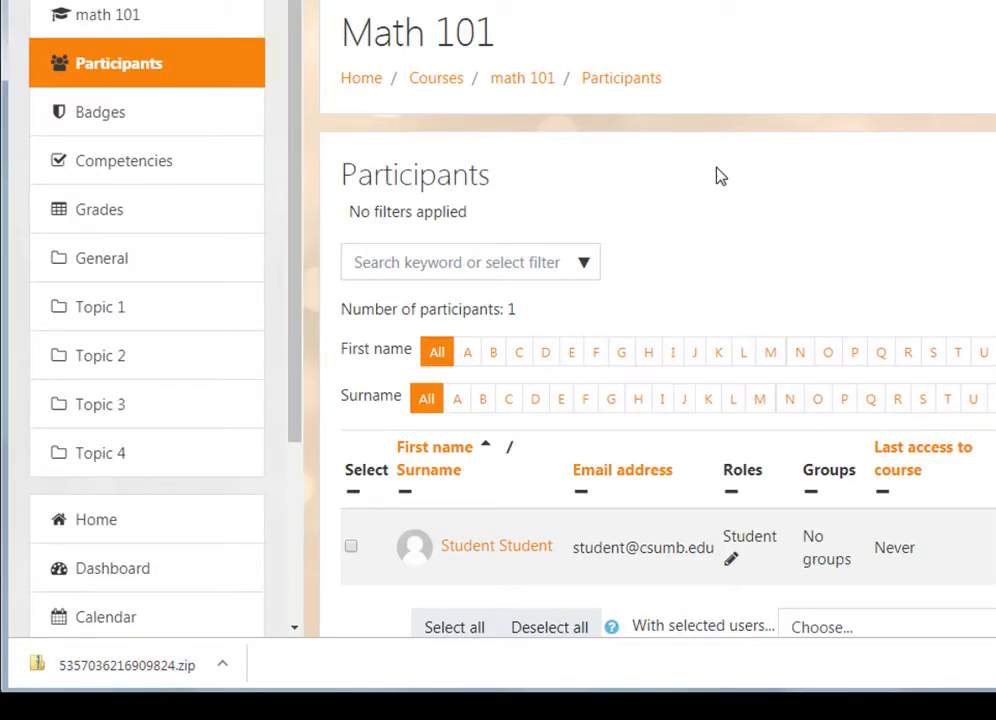
- Turn editing on in Math 101 and add a SCORM package activity under Topic 1
left_click(524, 80)
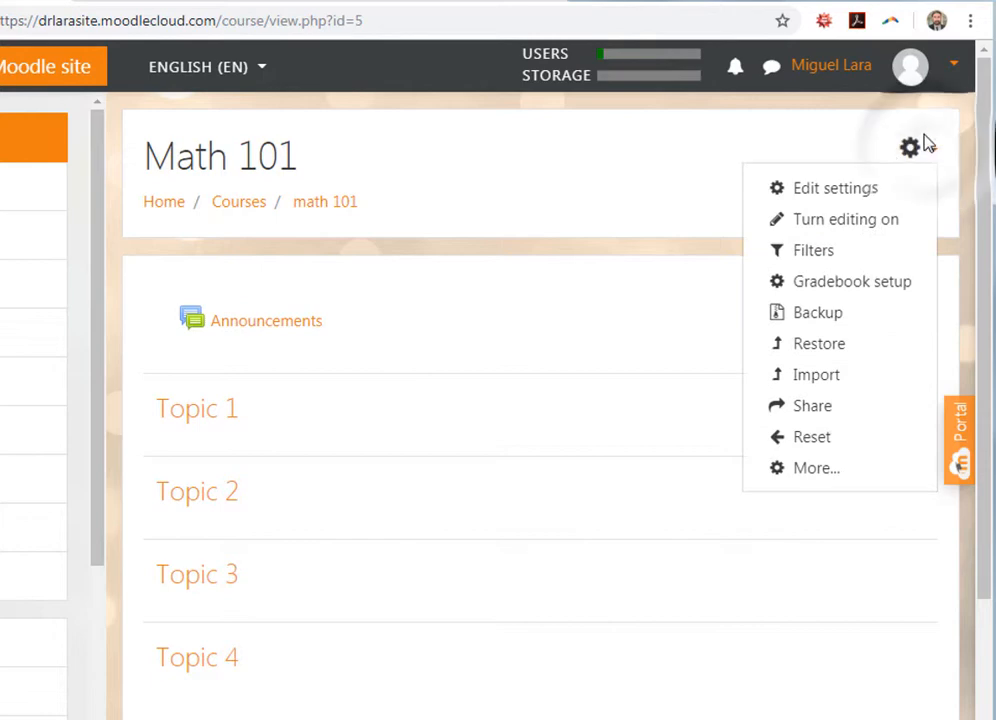
left_click(858, 221)
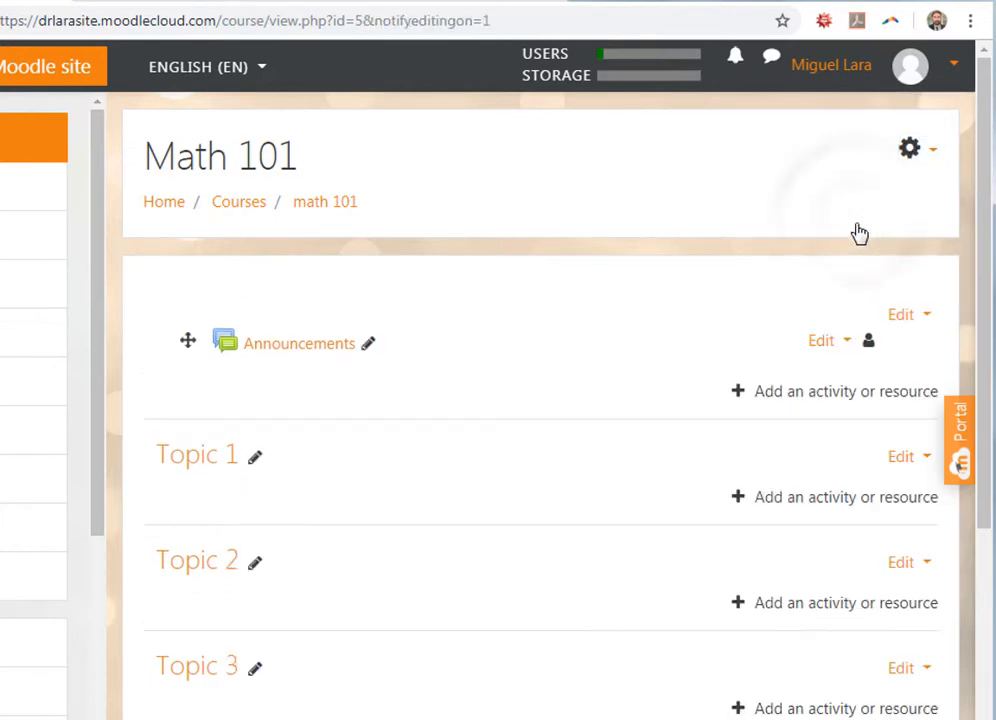
left_click(826, 499)
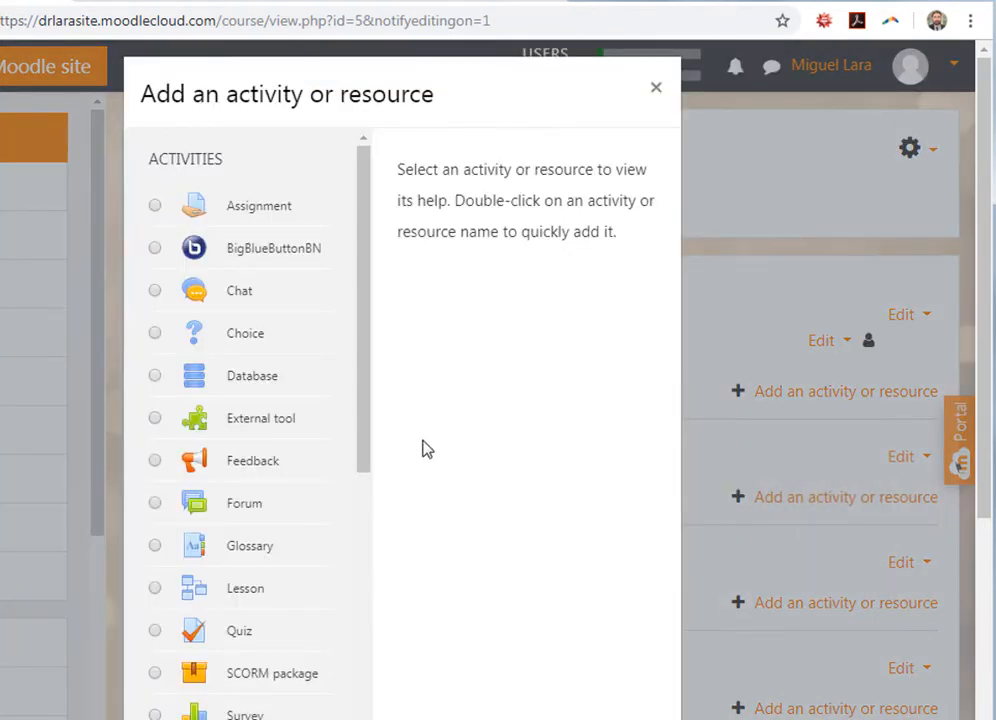
mouse_move(367, 339)
left_mouse_down()
mouse_move(369, 352)
mouse_move(368, 336)
left_mouse_up()
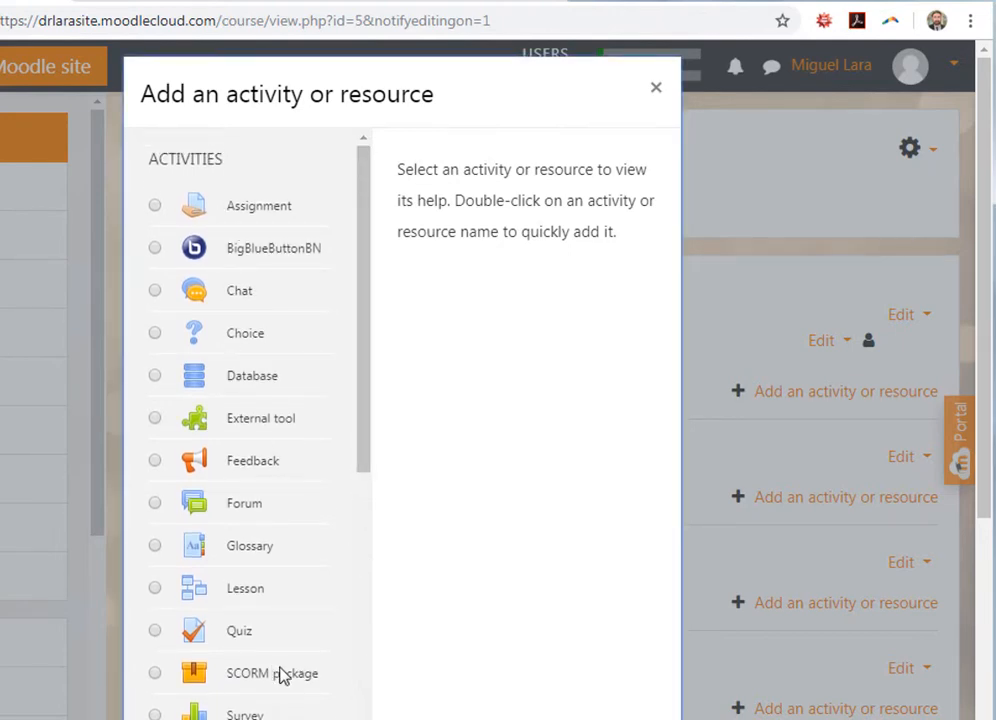
scroll(360, 500, "down", 3)
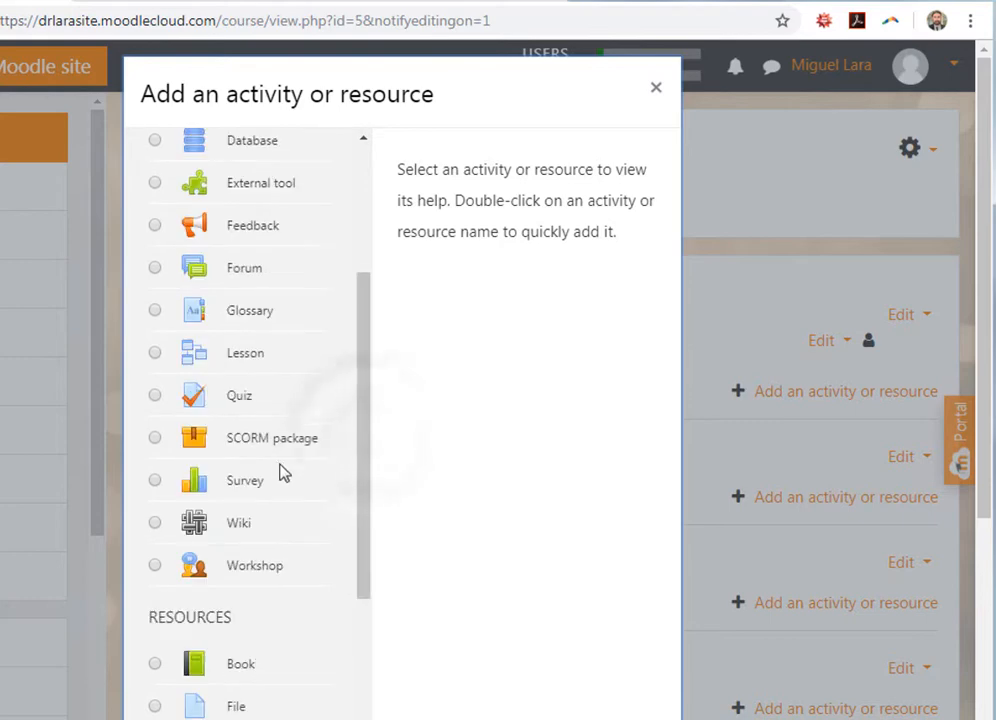
left_click(276, 445)
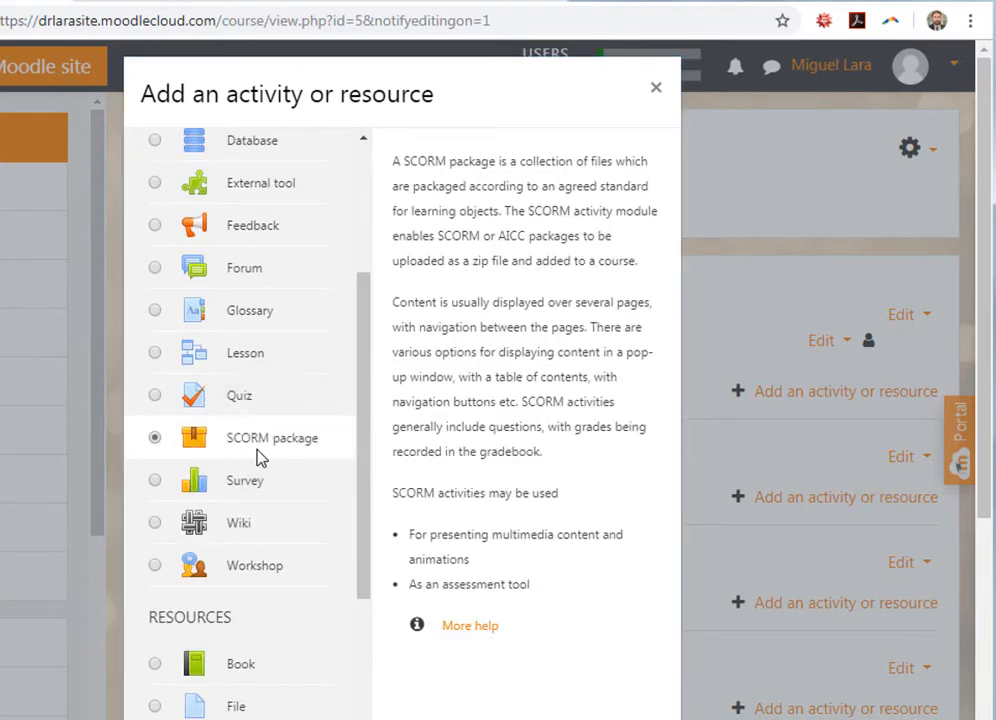
scroll(323, 463, "down", 2)
scroll(482, 625, "down", 3)
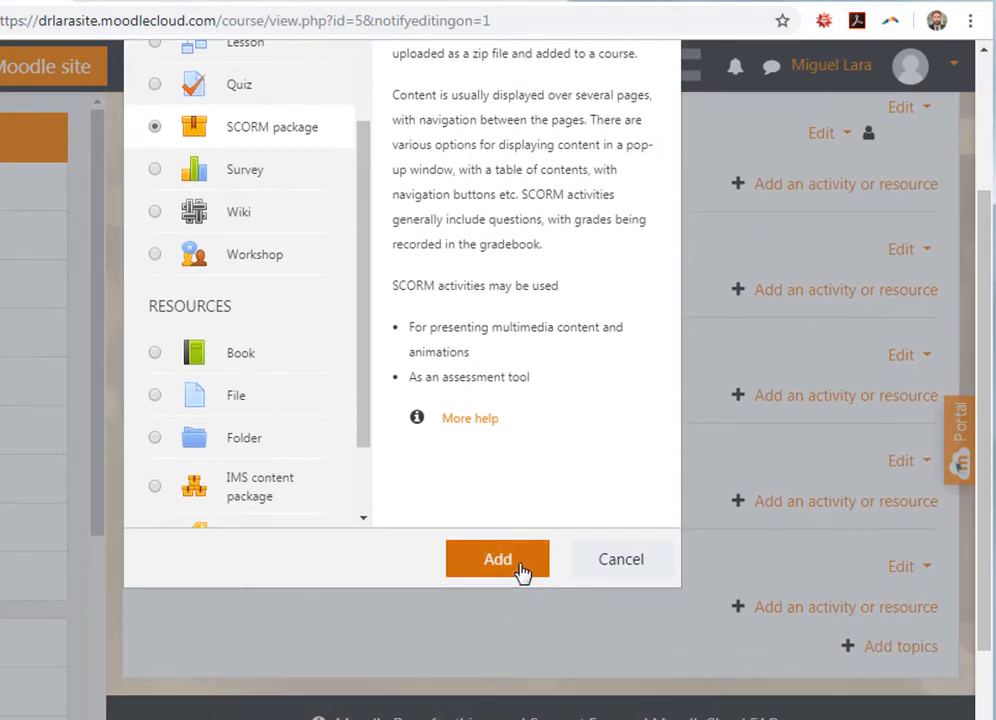
left_click(513, 563)
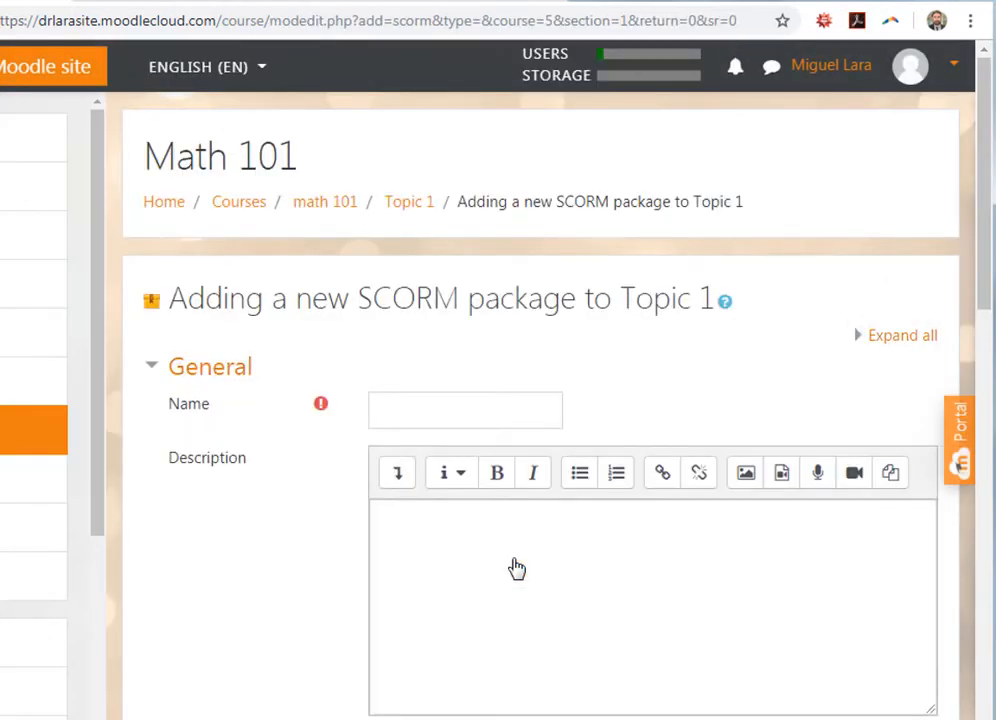
- Name the activity 'Lesson name' and drop 5357036216909824.zip into the Package files area
left_click(485, 412)
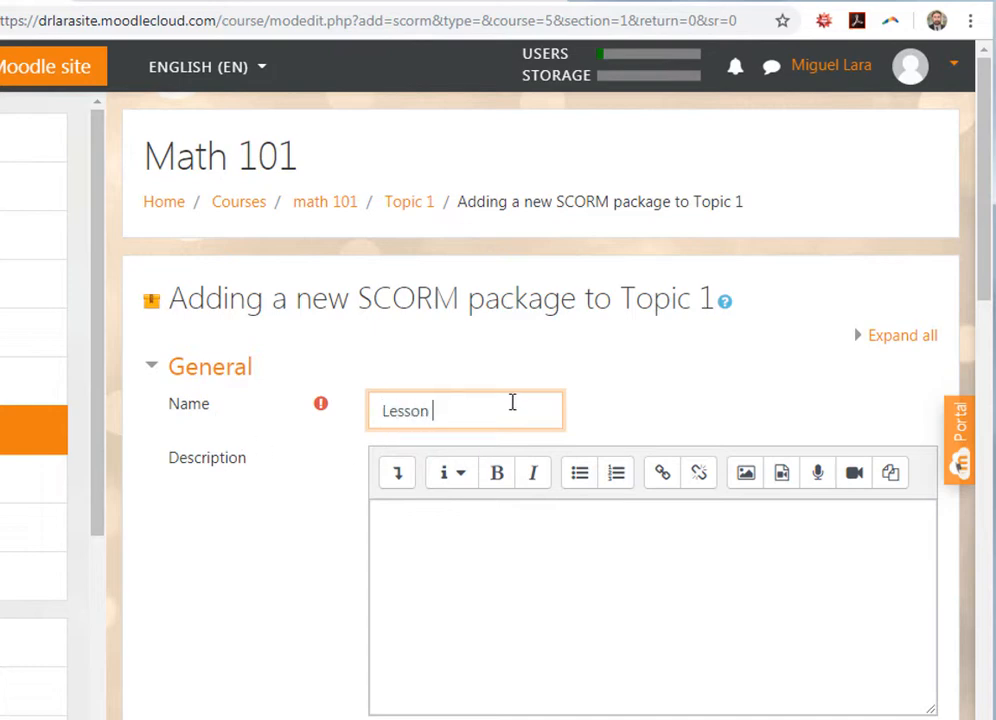
scroll(600, 480, "down", 3)
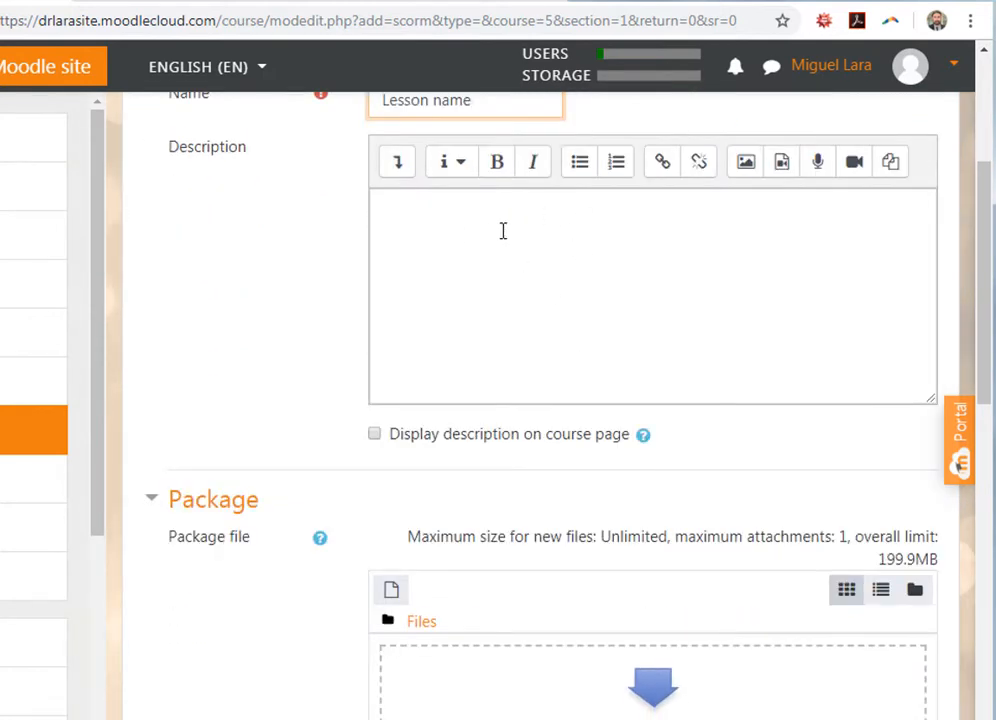
scroll(566, 325, "down", 1)
scroll(575, 350, "down", 2)
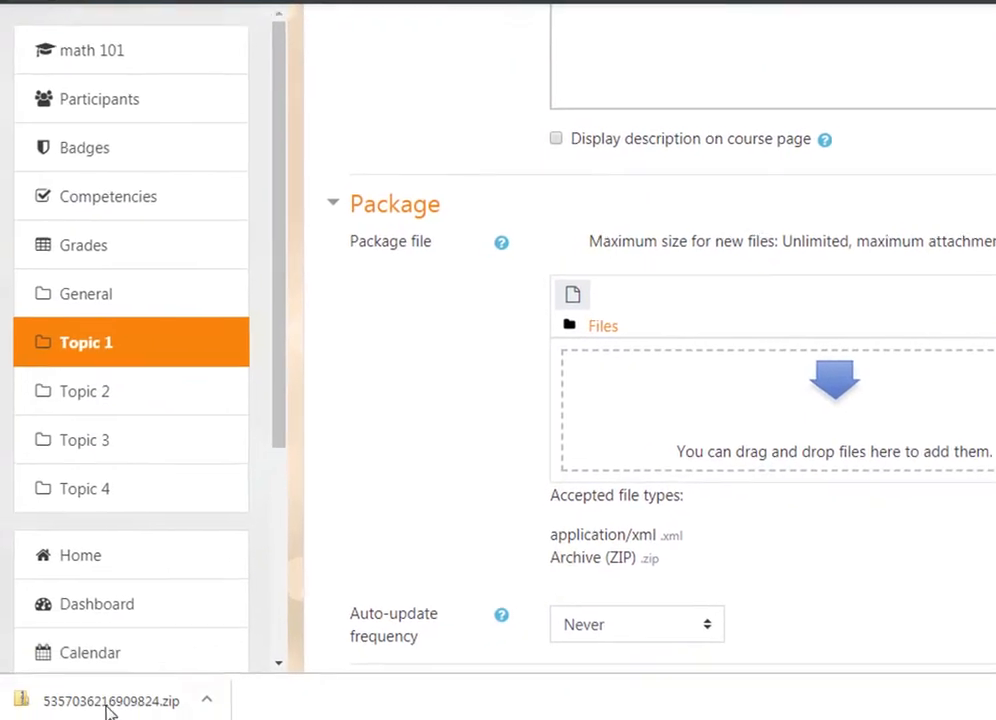
left_click_drag(118, 695, 751, 389)
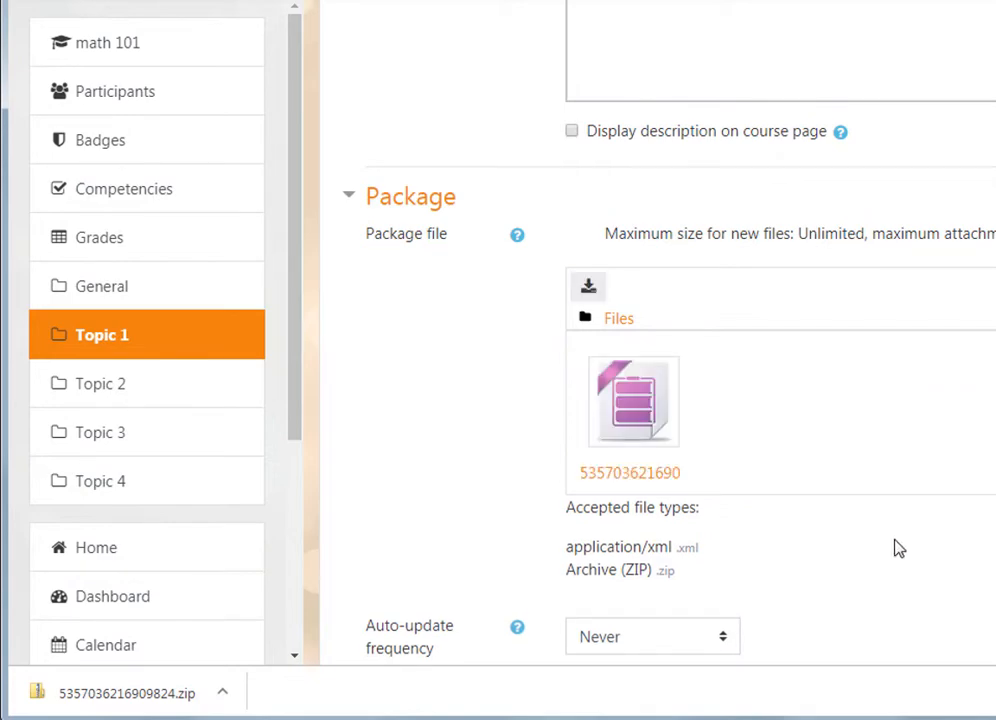
scroll(418, 470, "down", 3)
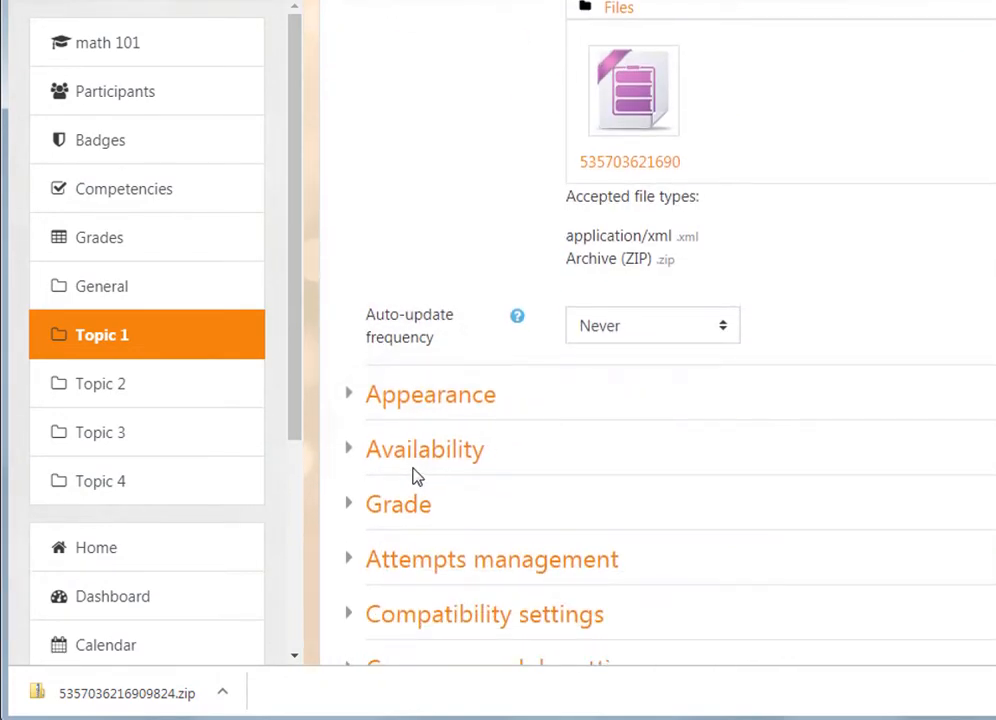
- Under Appearance, set Display package to Current window after briefly trying New window
left_click(349, 396)
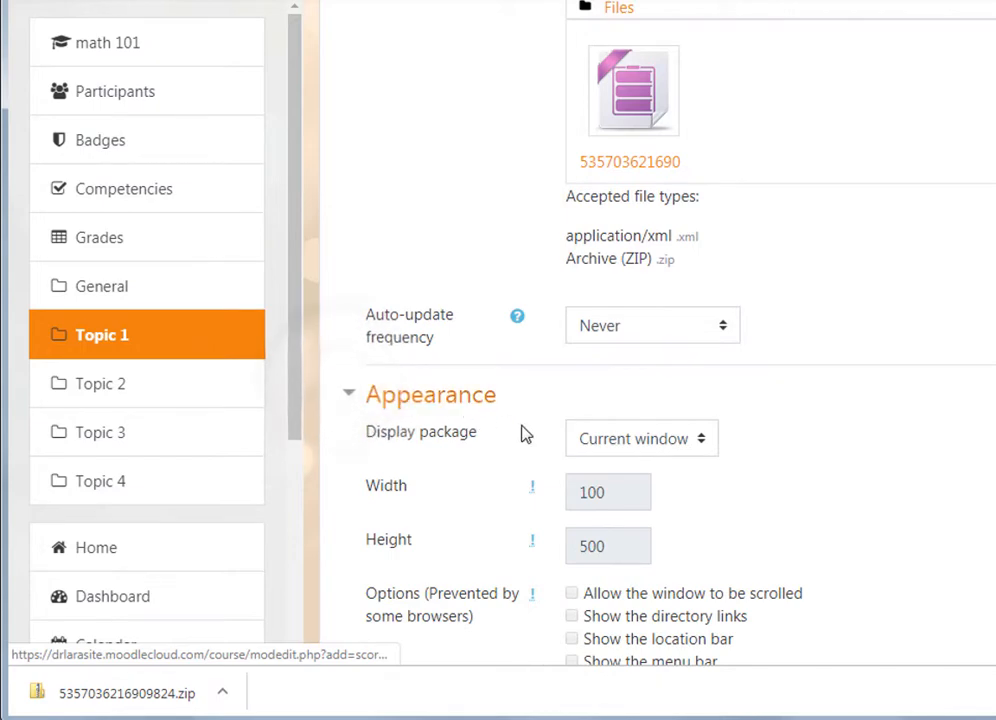
left_click(701, 441)
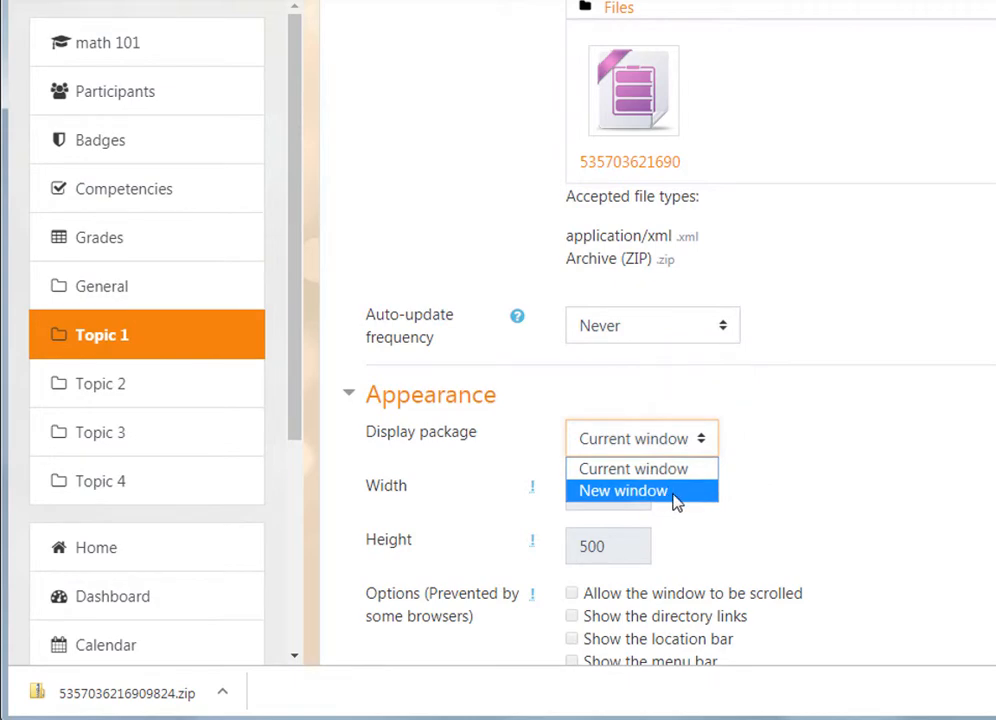
scroll(580, 283, "down", 2)
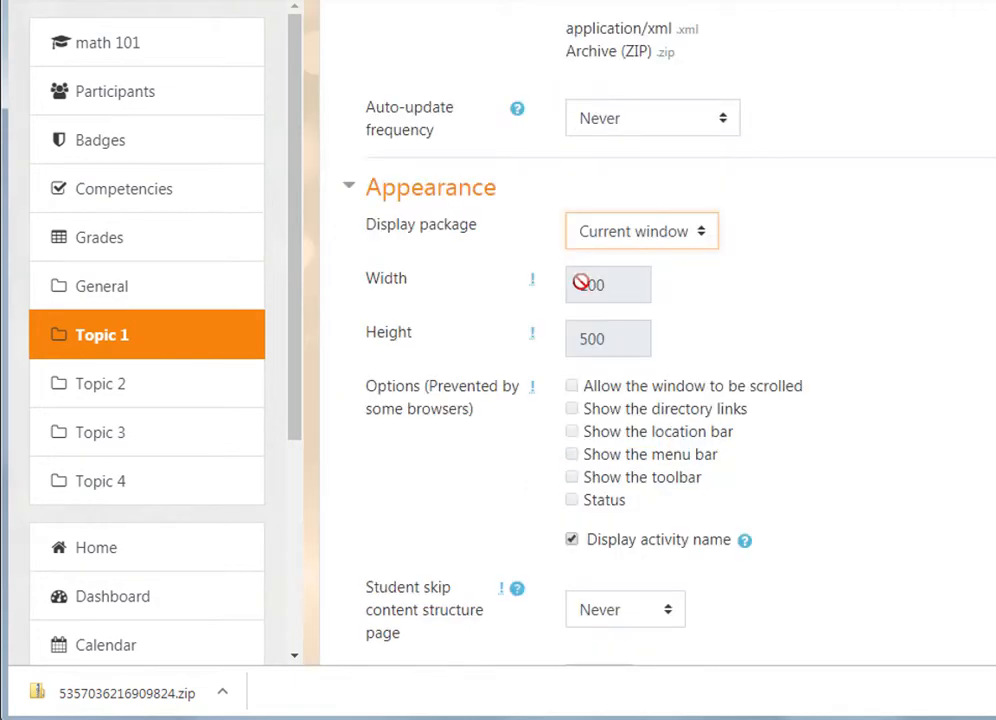
scroll(632, 407, "down", 1)
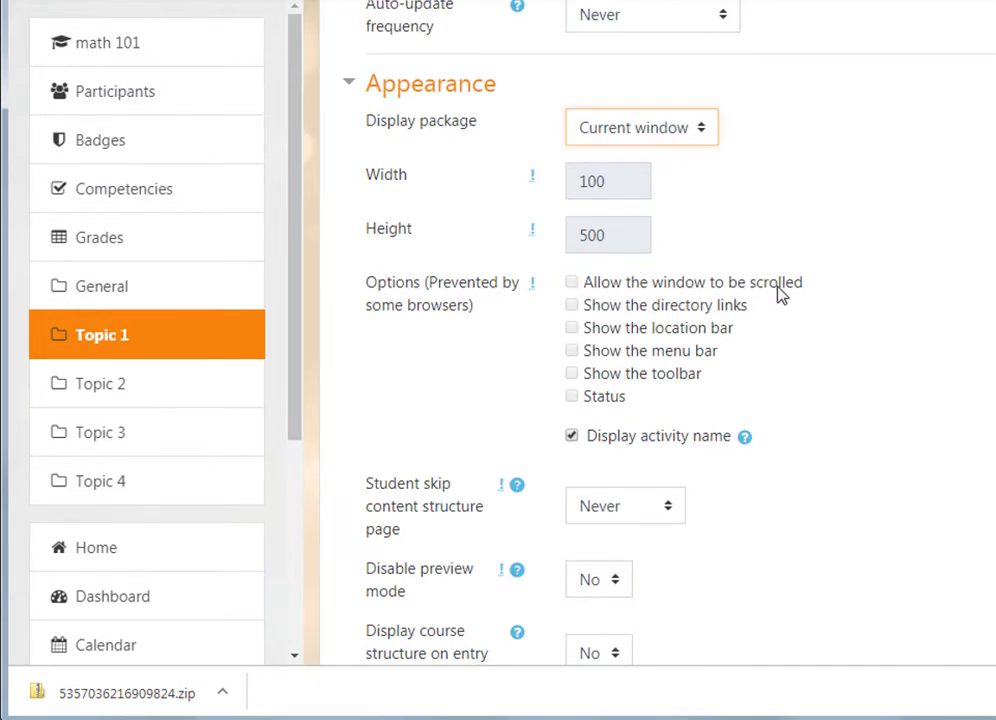
left_click(701, 130)
left_click(667, 182)
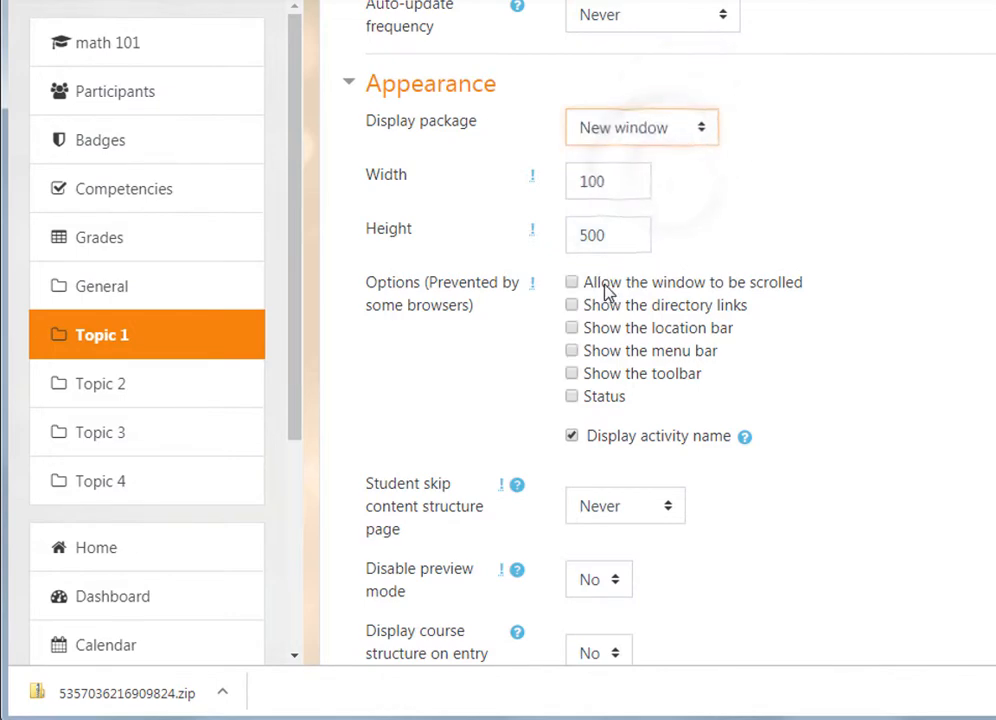
left_click(604, 288)
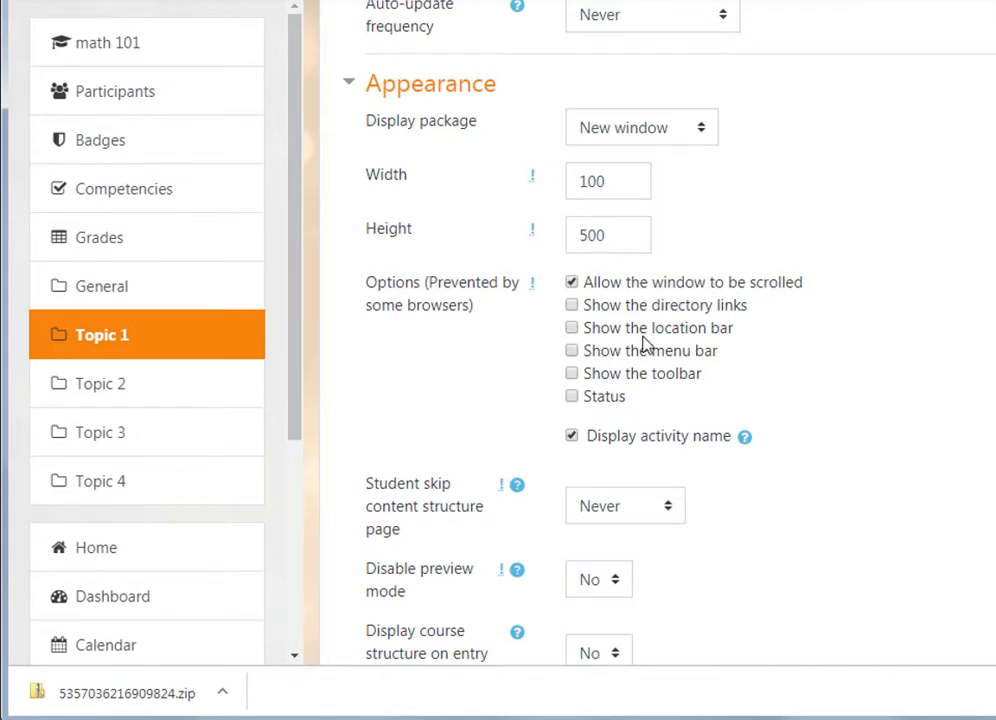
left_click(669, 131)
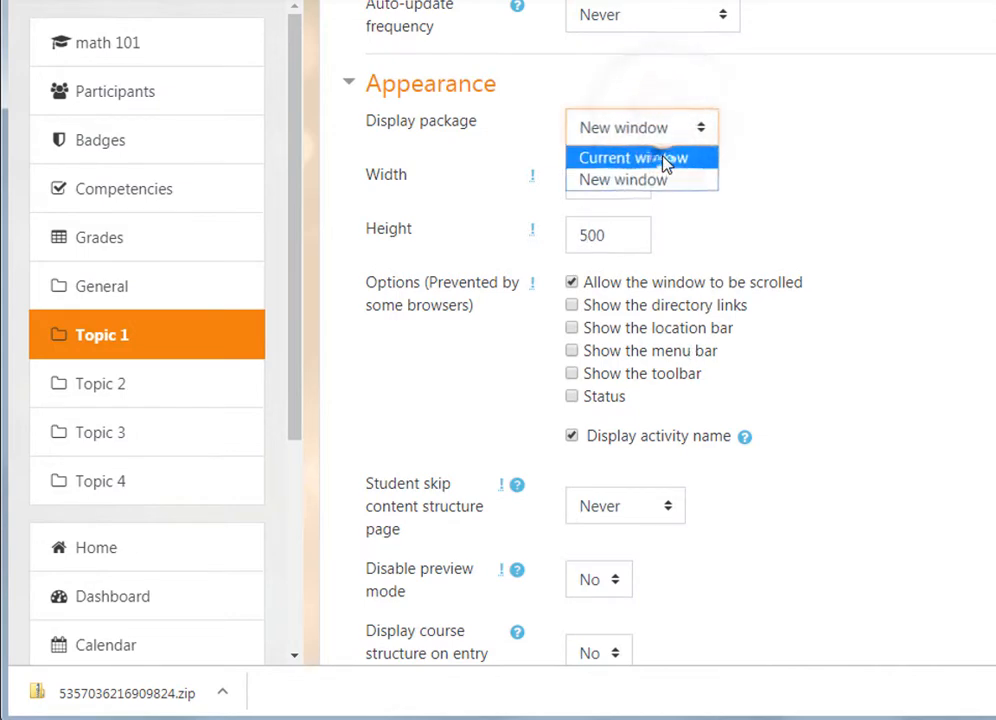
left_click(665, 160)
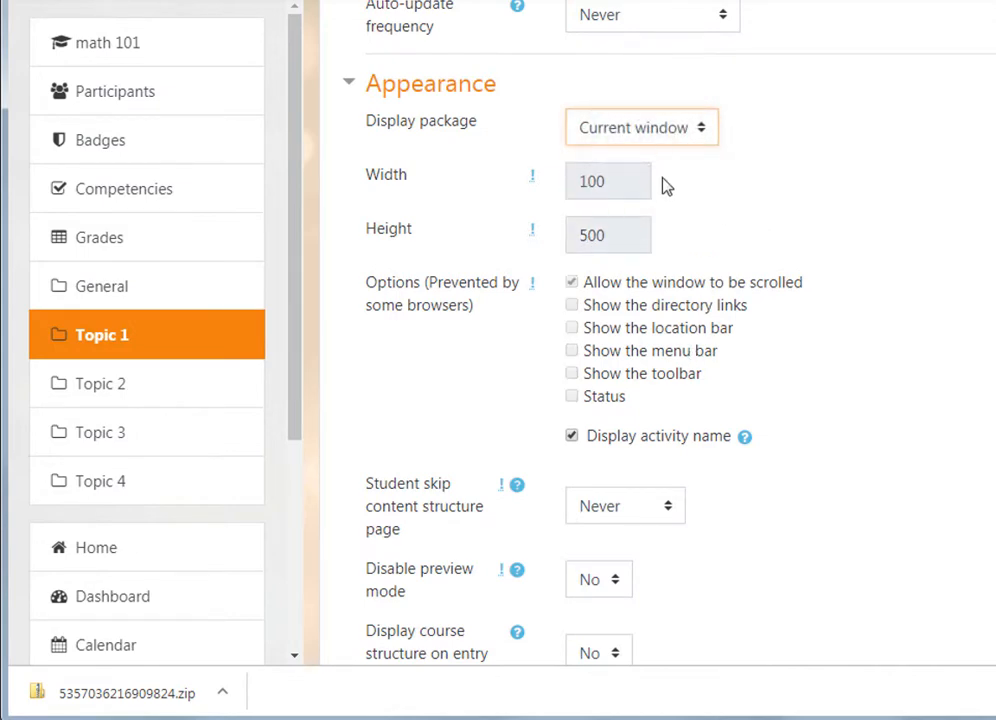
- Save the 'Lesson name' SCORM activity and return to the Math 101 course page
scroll(690, 314, "down", 1)
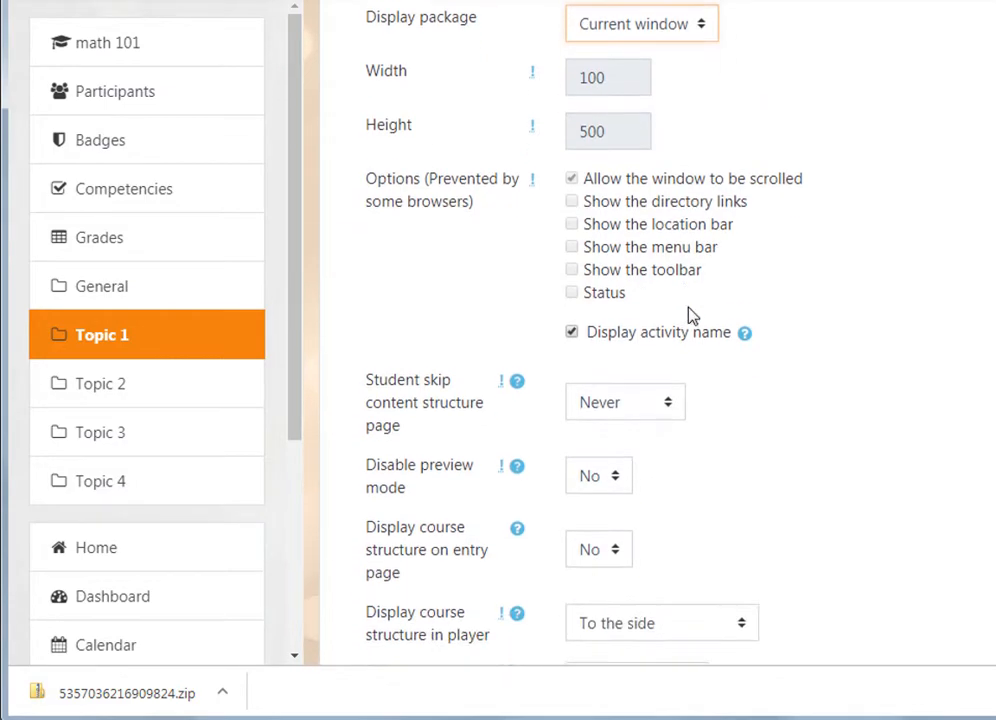
scroll(858, 328, "down", 8)
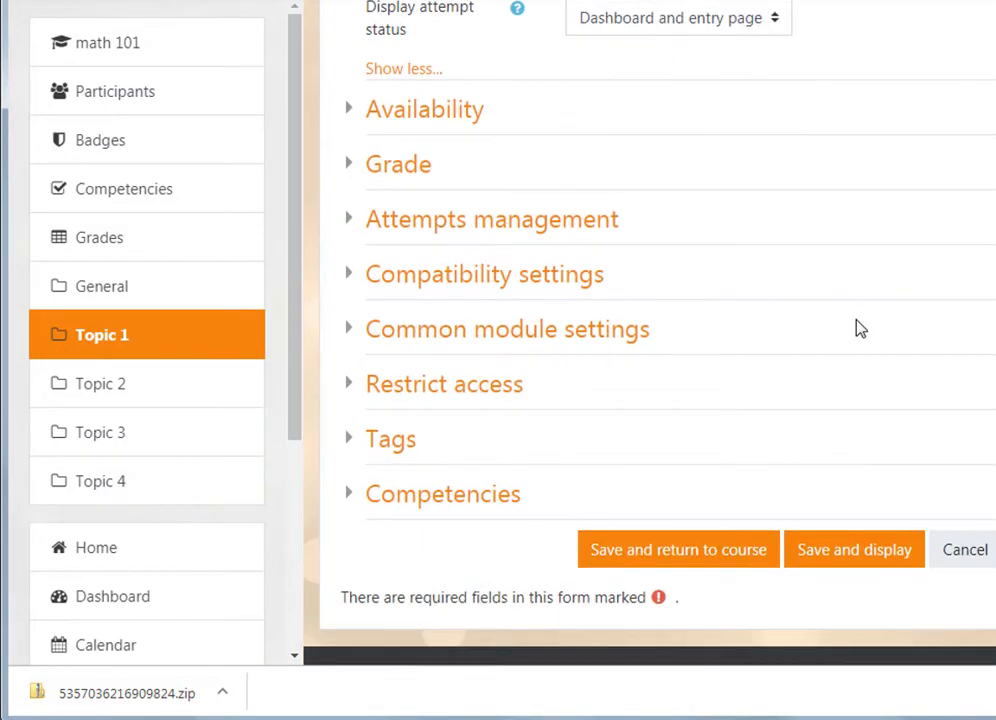
scroll(858, 328, "down", 2)
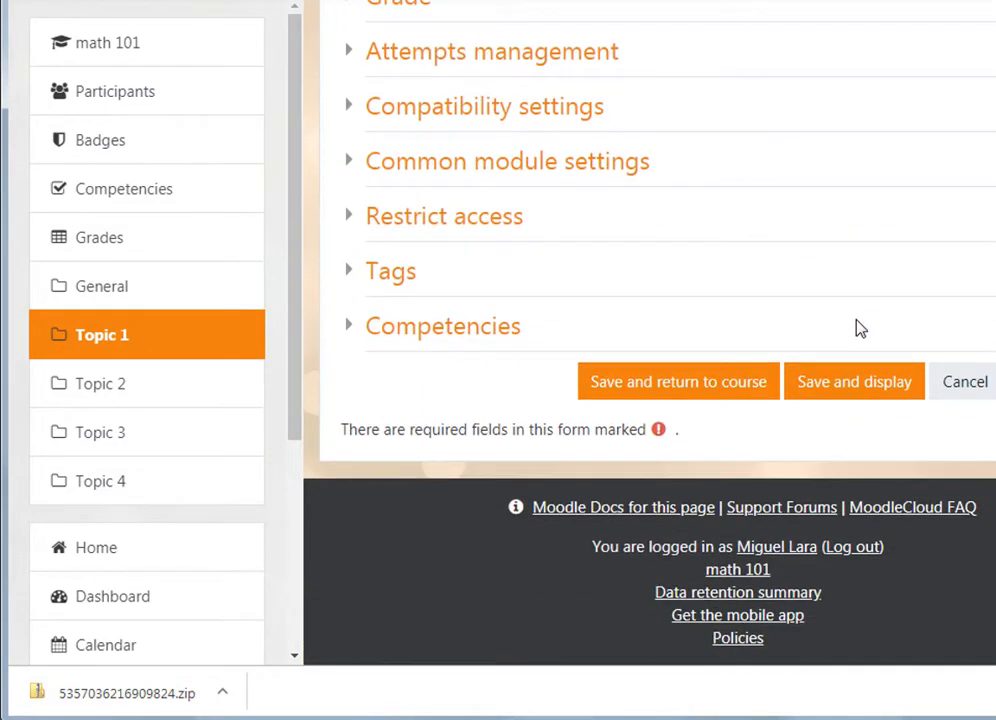
left_click(706, 392)
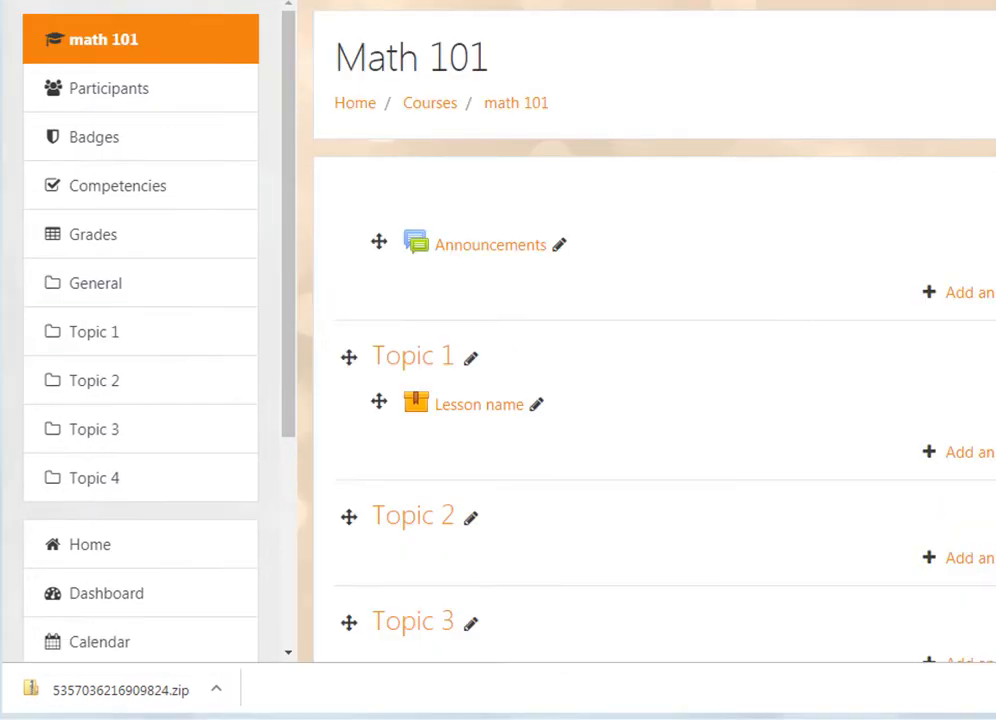
- Launch 'Lesson name' in Normal mode and go to page 2, the Build an Atom simulation
left_click(472, 410)
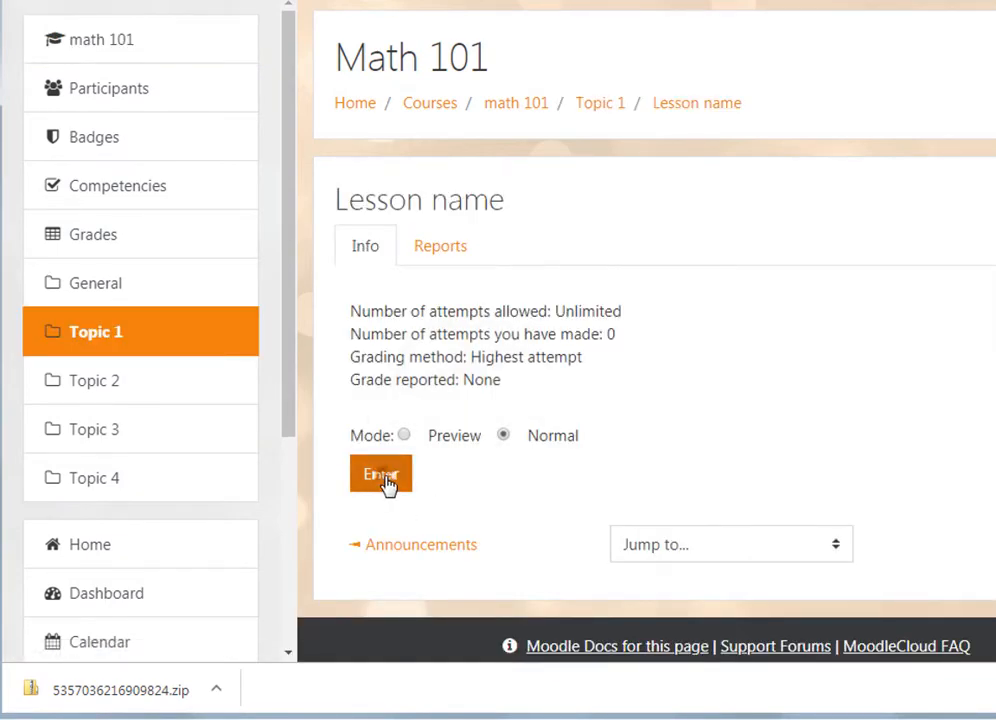
left_click(387, 480)
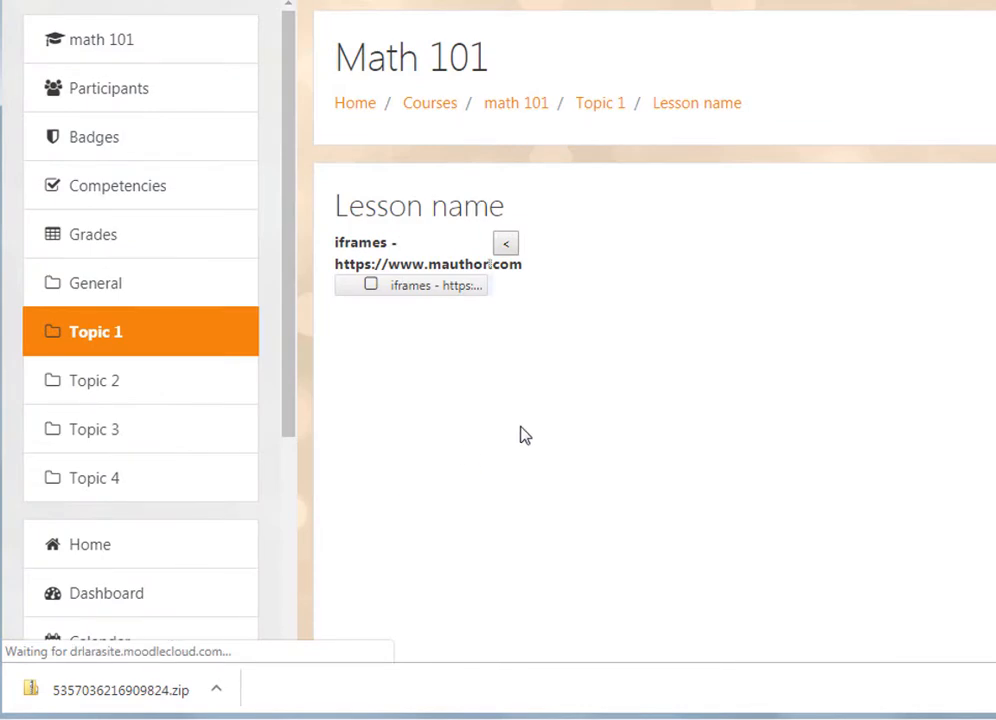
scroll(520, 435, "down", 1)
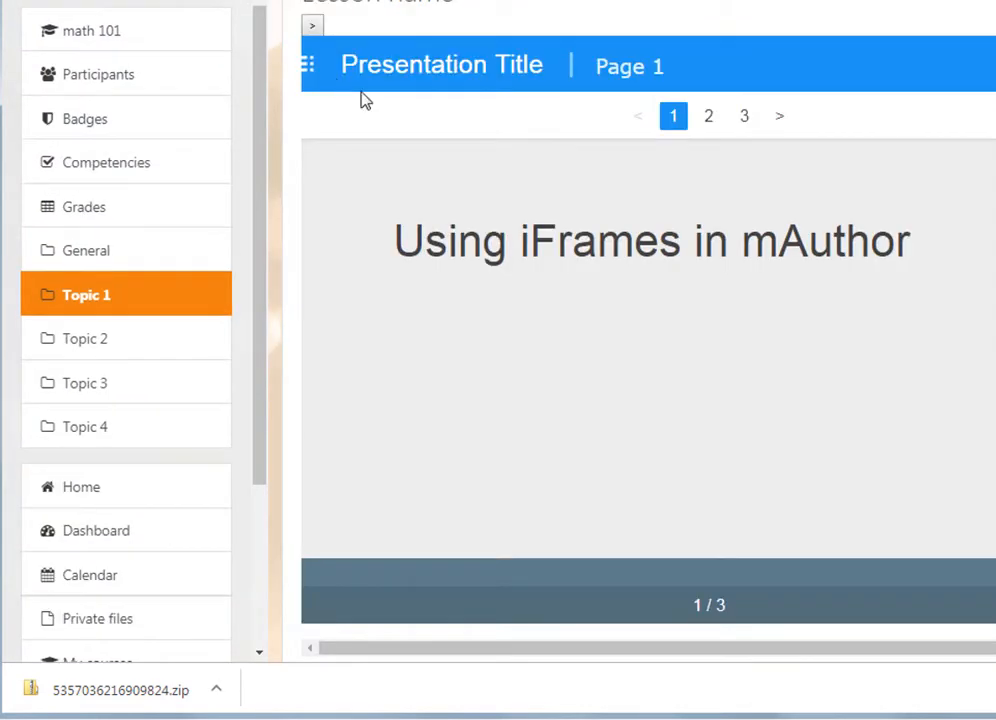
scroll(455, 191, "up", 2)
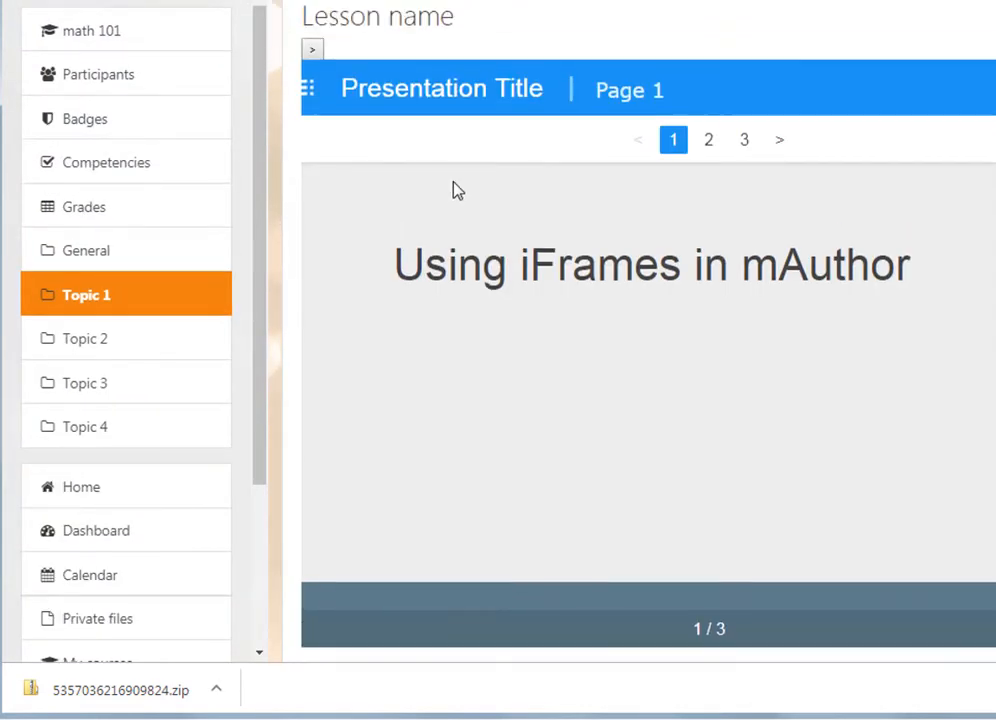
scroll(456, 190, "down", 2)
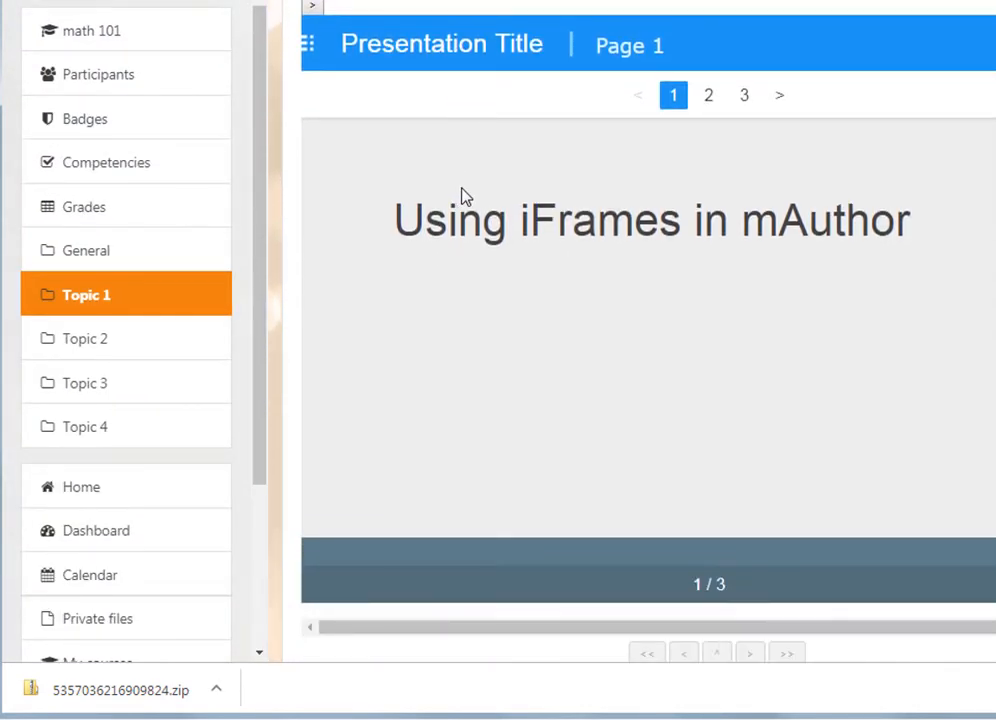
left_click(709, 98)
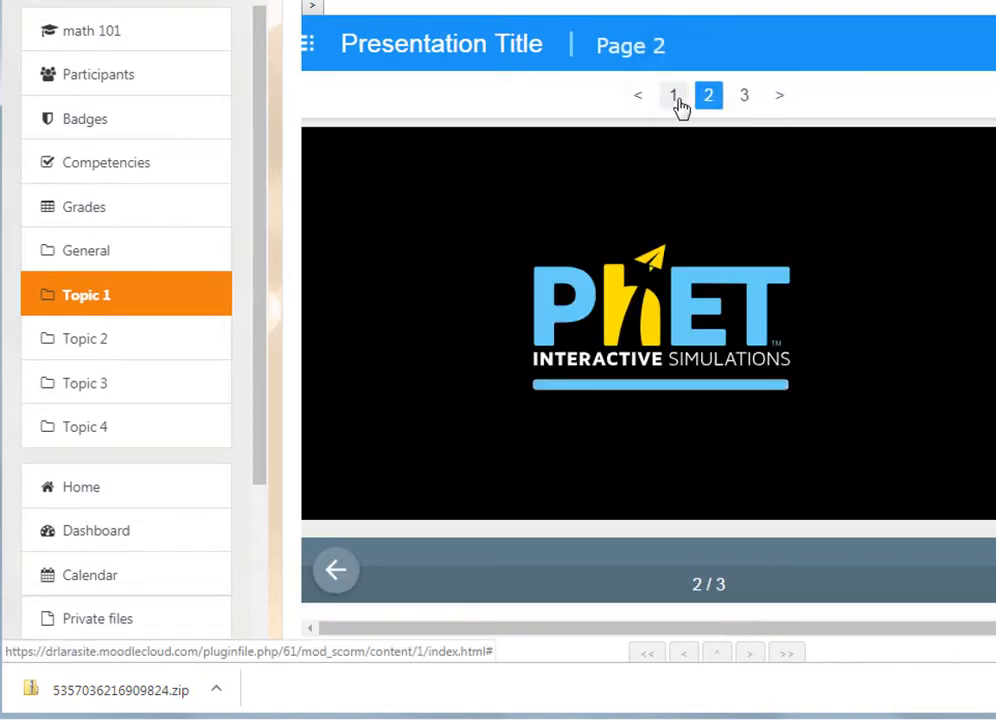
scroll(770, 290, "up", 2)
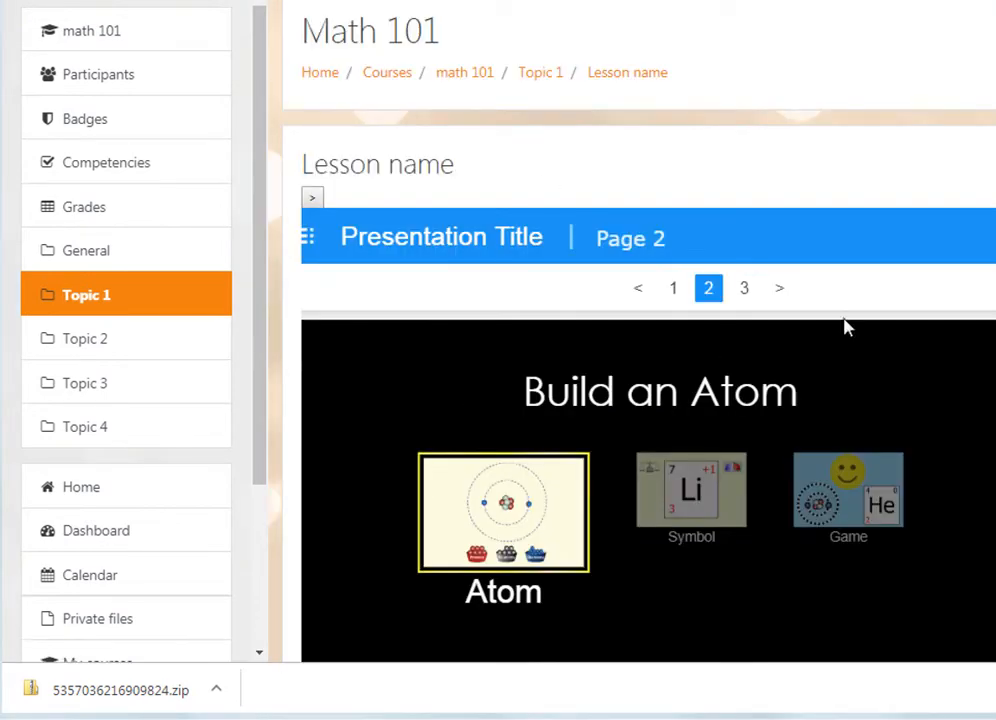